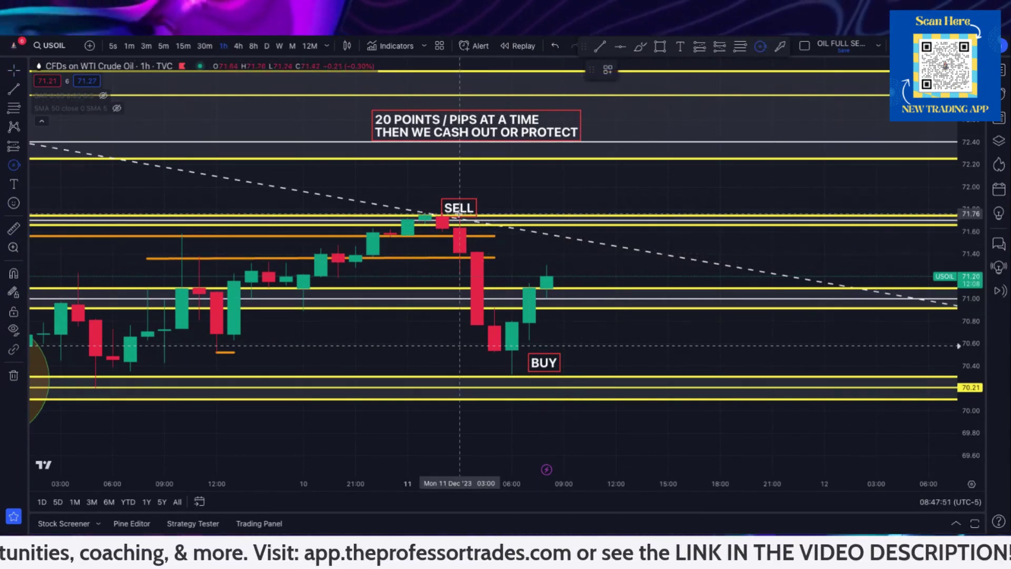
Circle the SELL peak around 71.76 and the BUY low around 70.37, keeping the second circle slightly smaller
left_click(460, 214)
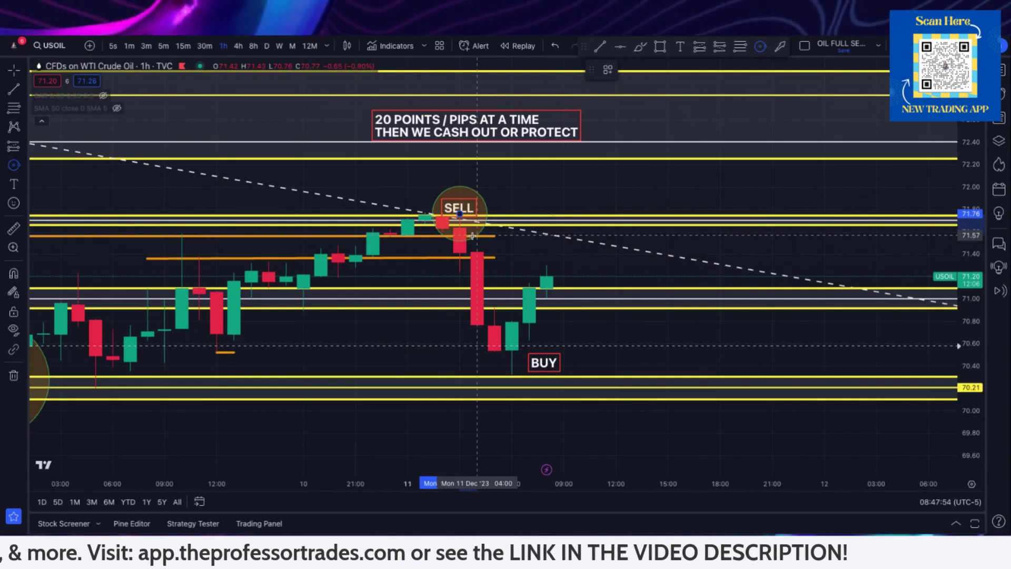
left_click(477, 235)
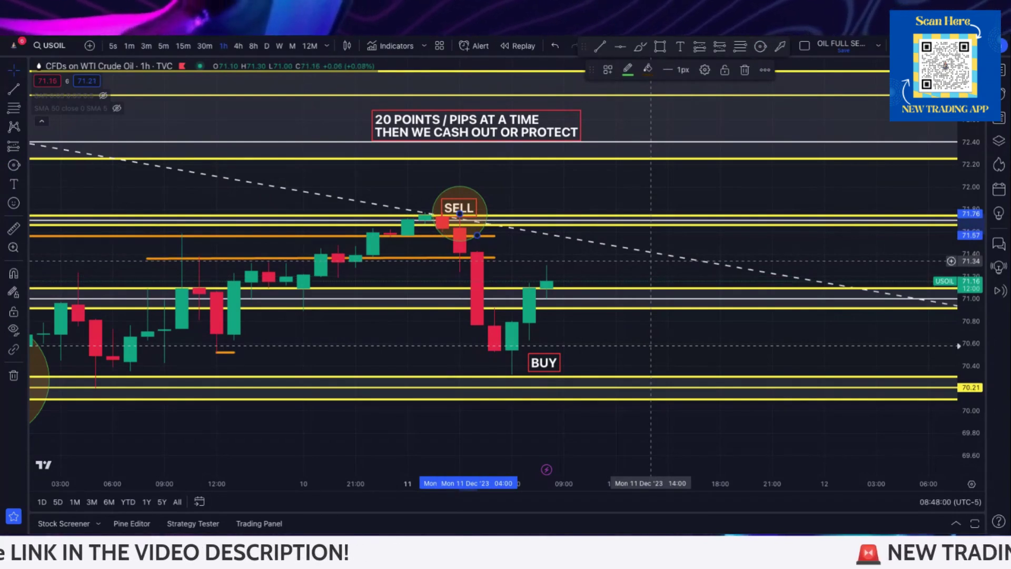
left_click(760, 46)
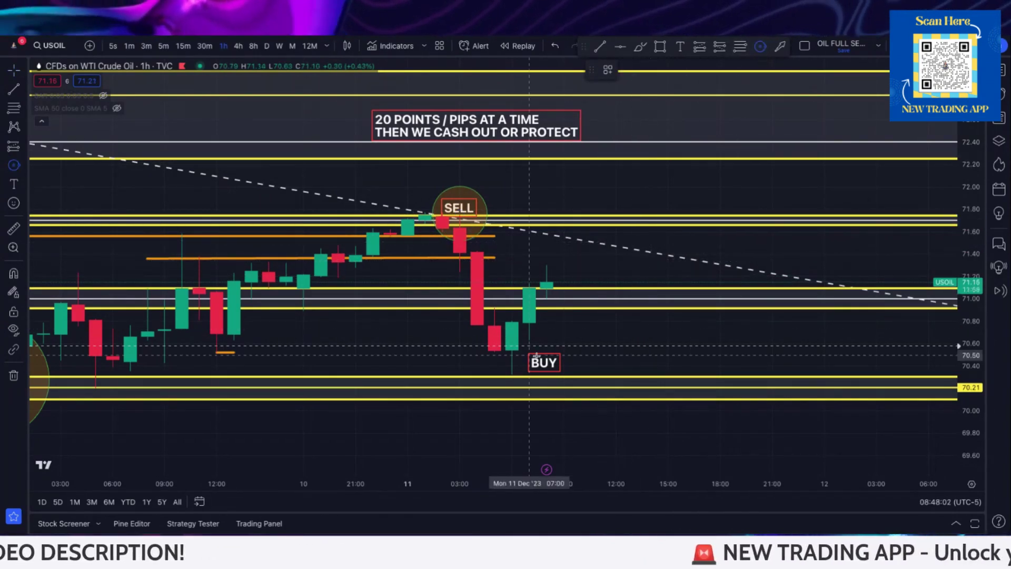
left_click(511, 370)
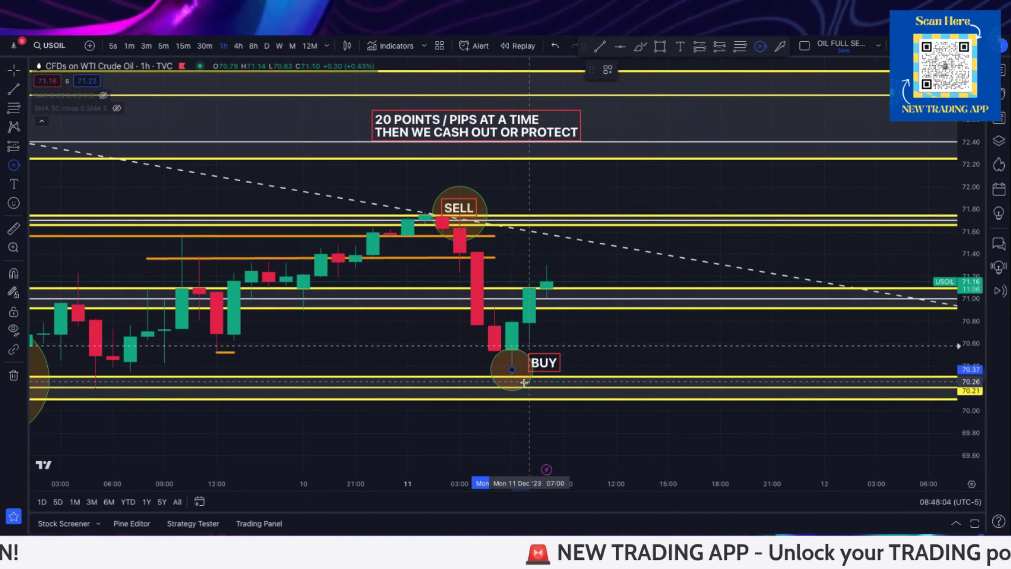
left_click(530, 379)
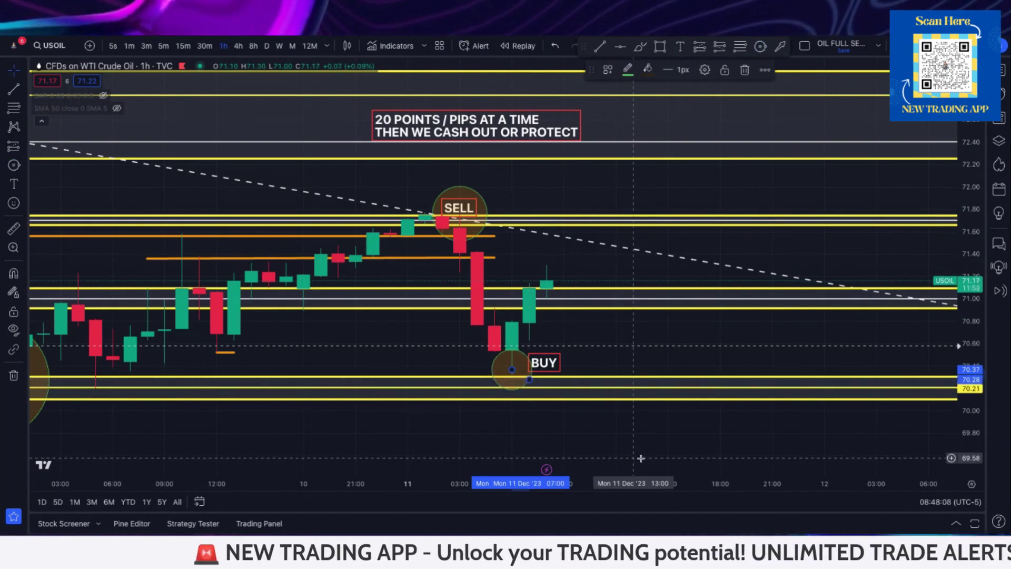
Draw a temporary arrow pointing at the yellow zone around 71.00, tilt its tip below the zone, and remove it
scroll(641, 458, "up", 3)
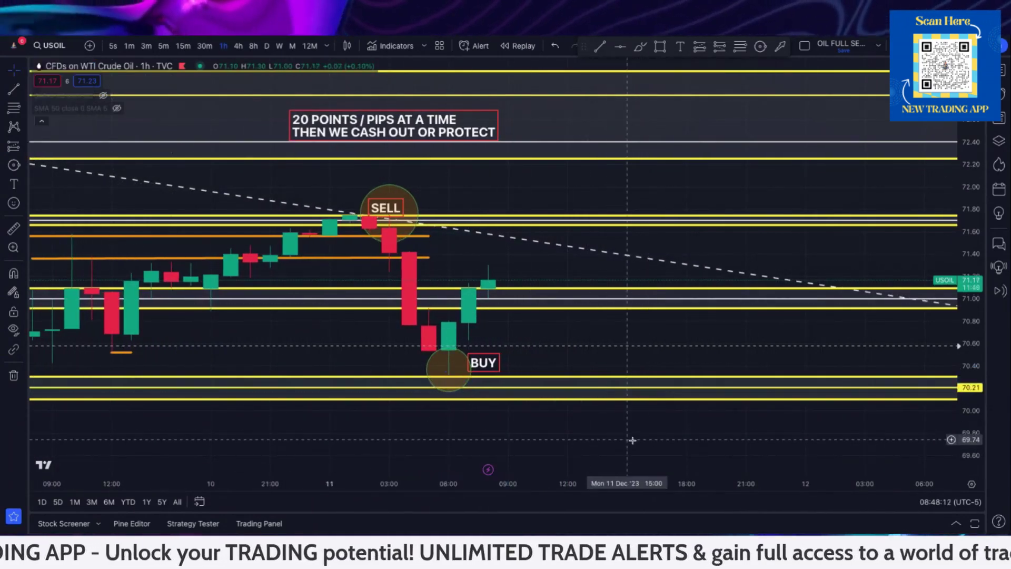
mouse_move(630, 438)
left_mouse_down()
mouse_move(707, 405)
mouse_move(742, 405)
mouse_move(624, 463)
left_mouse_up()
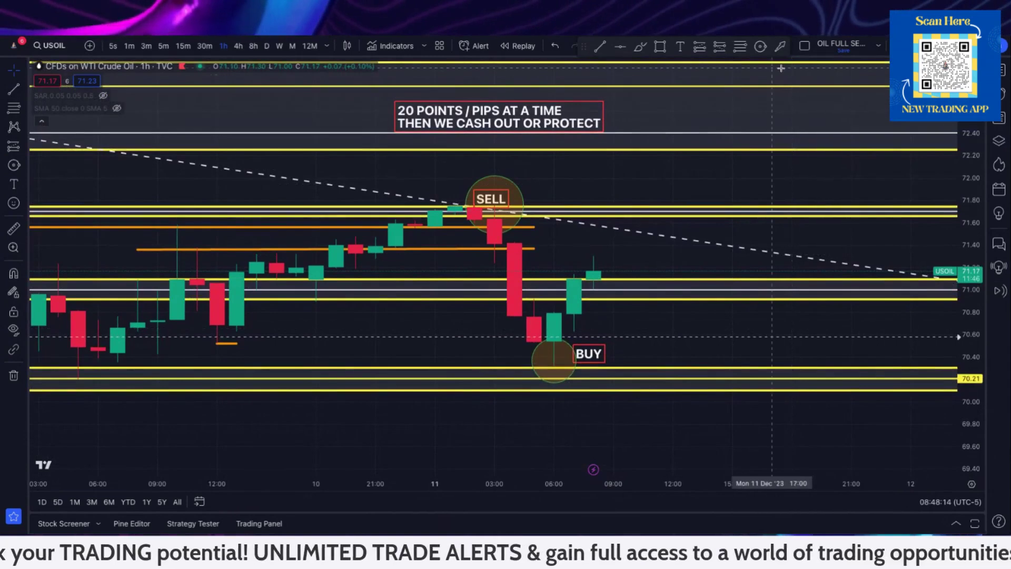
left_click(781, 46)
left_click_drag(732, 283, 625, 289)
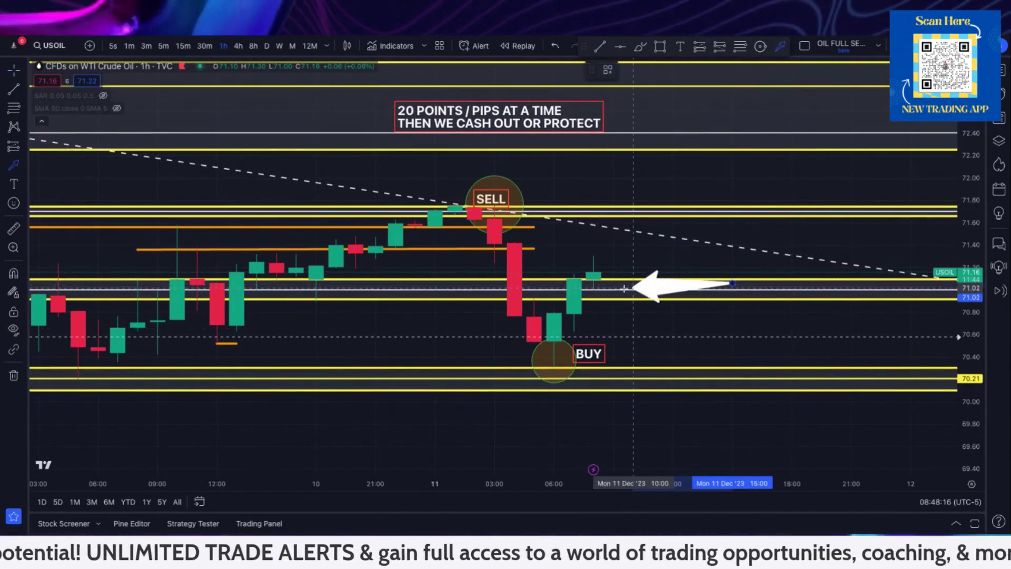
left_click_drag(966, 396, 965, 418)
scroll(802, 365, "up", 2)
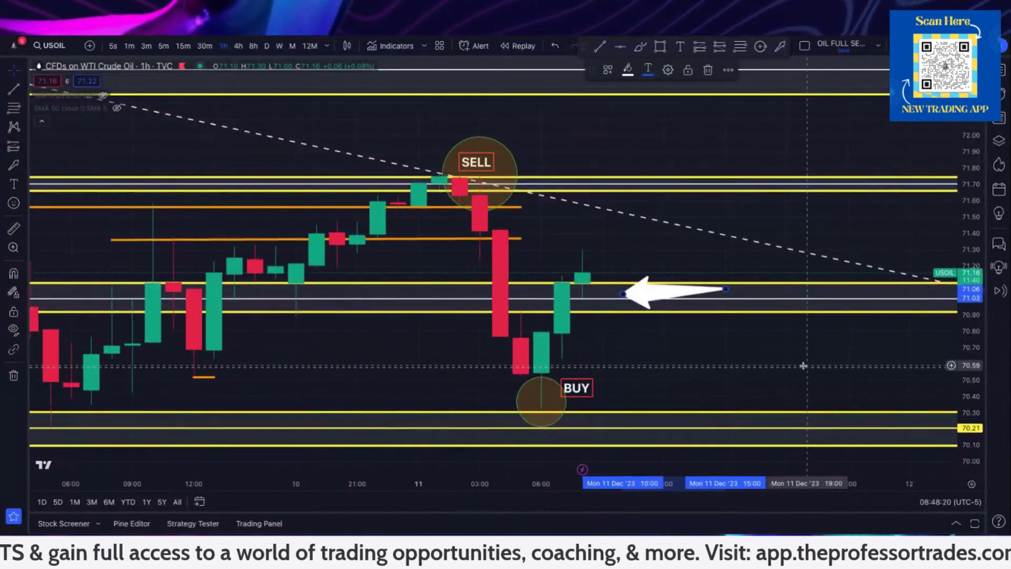
scroll(803, 365, "up", 1)
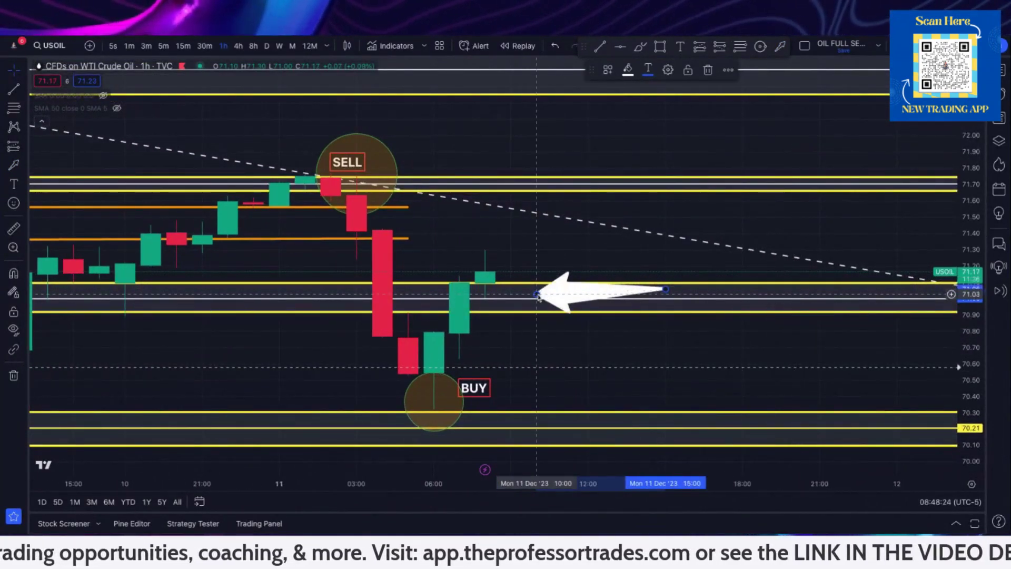
mouse_move(537, 294)
left_mouse_down()
mouse_move(384, 178)
mouse_move(378, 208)
mouse_move(428, 298)
mouse_move(459, 393)
mouse_move(537, 327)
left_mouse_up()
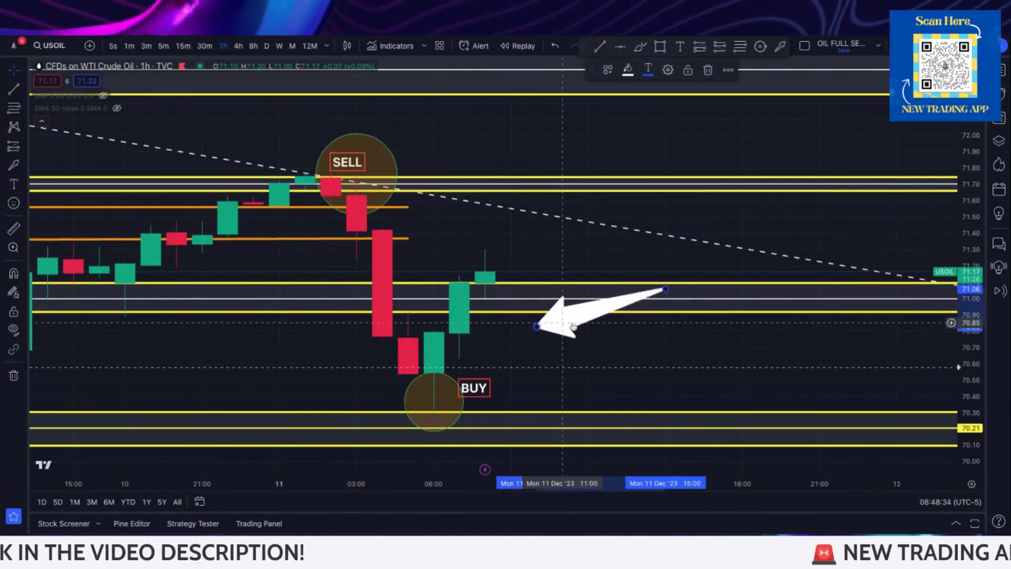
key("Delete")
Draw a Fib retracement from the circled BUY low at 70.33 up to the recovery high at 71.31
left_click_drag(557, 359, 652, 358)
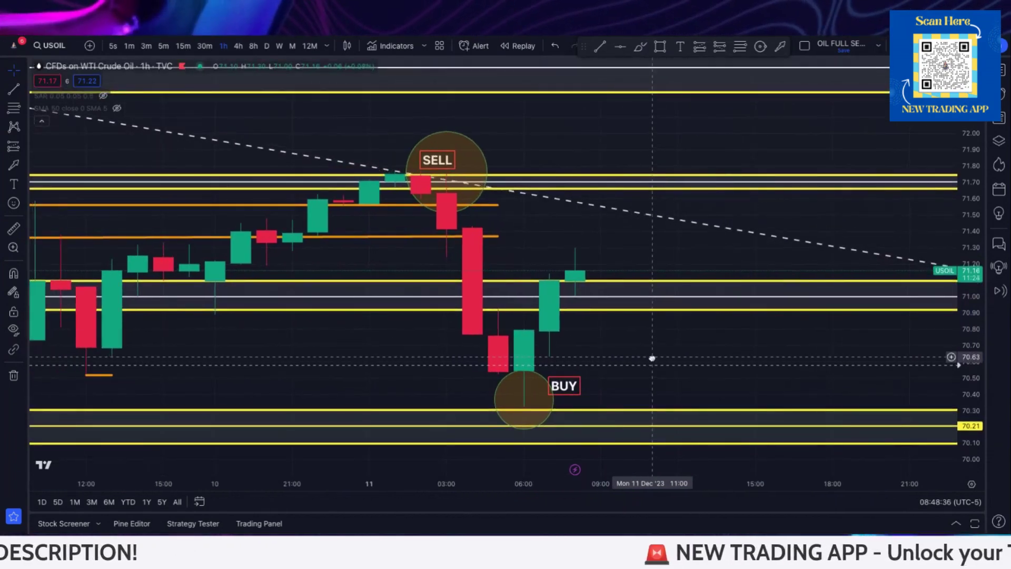
scroll(652, 359, "up", 2)
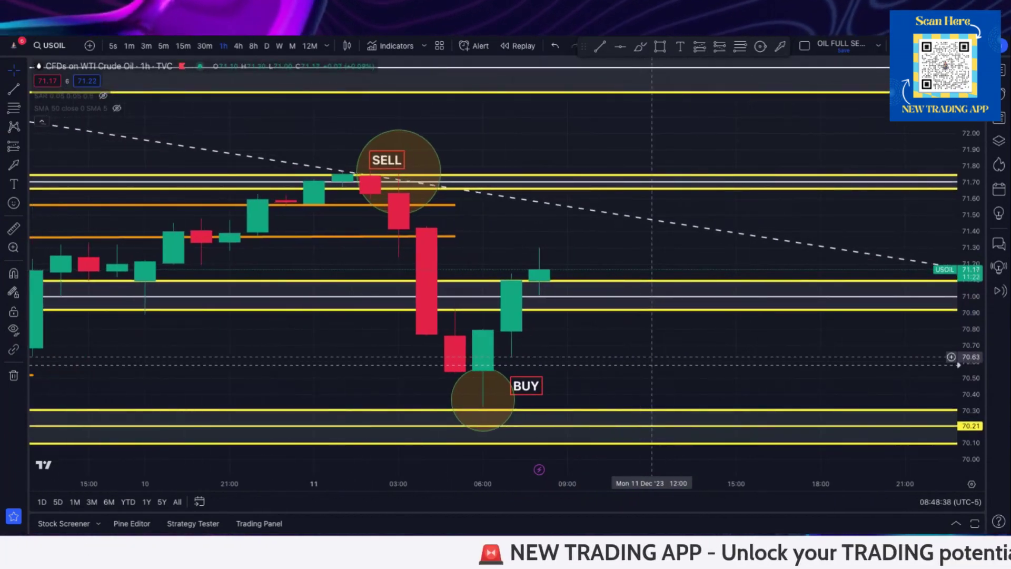
scroll(652, 356, "up", 1)
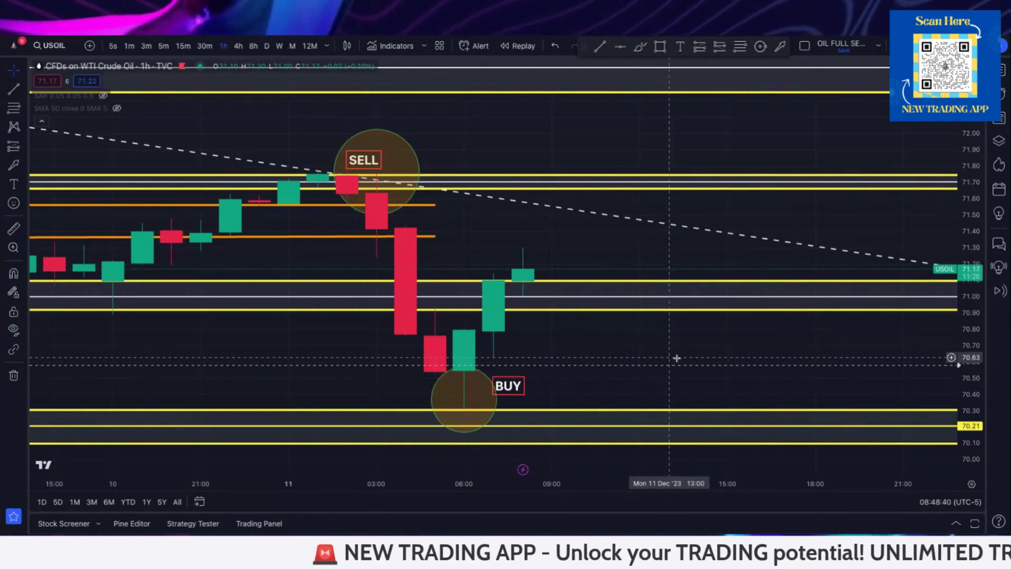
scroll(968, 365, "up", 2)
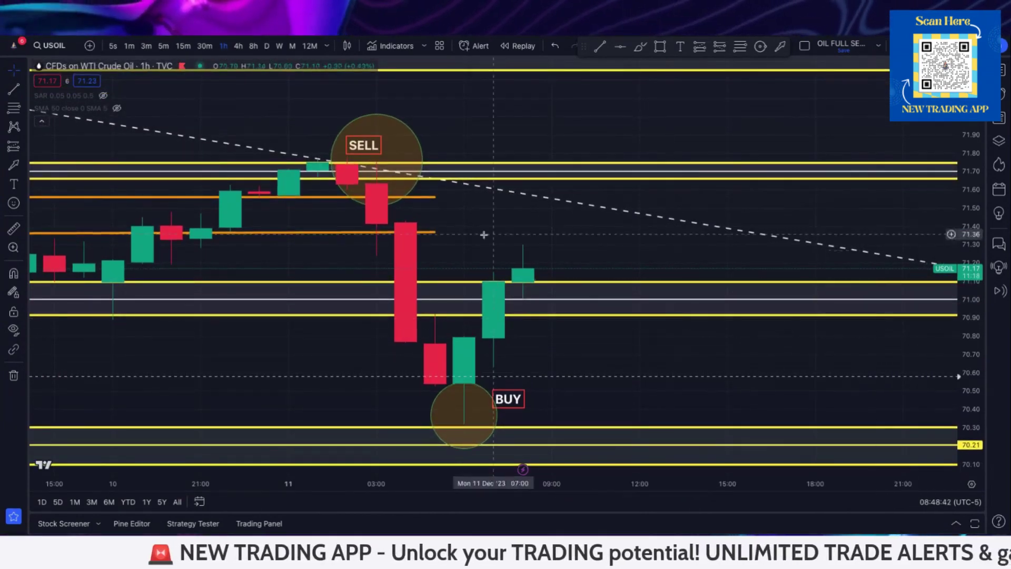
left_click(25, 111)
left_click(74, 122)
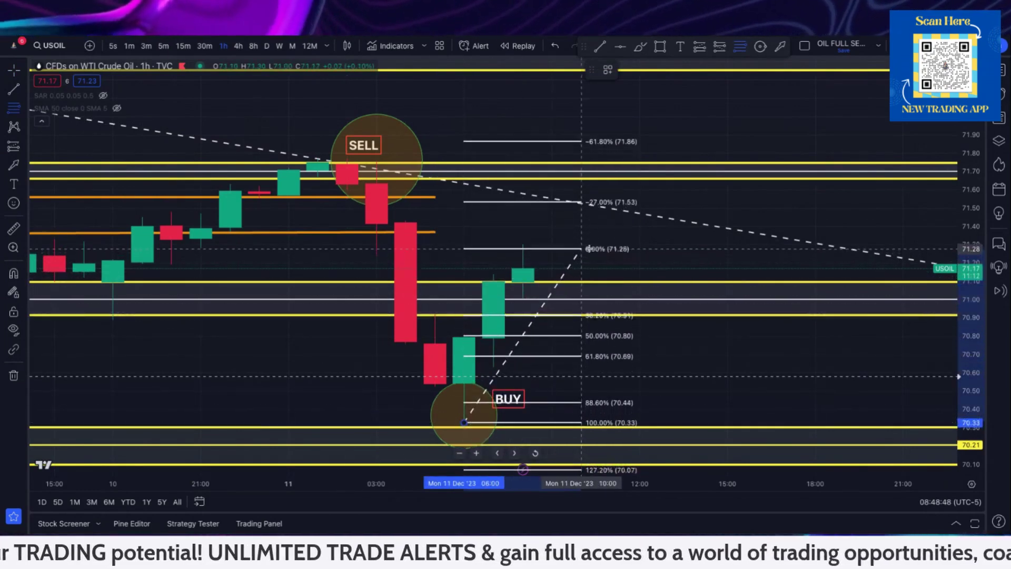
scroll(658, 321, "up", 2)
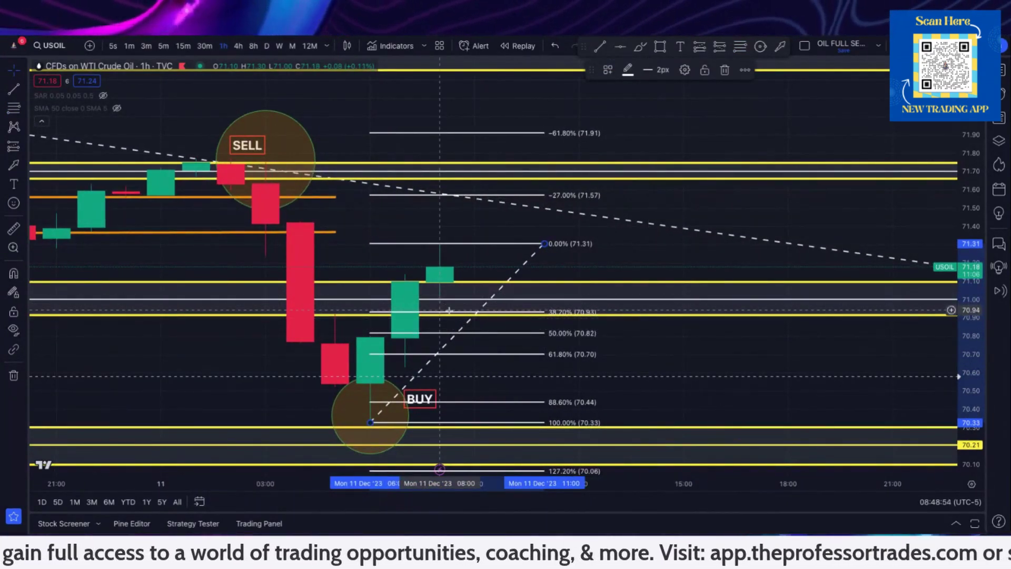
Draw a rectangle marking the zone from about 70.63 to 70.50, spanning 07:00 to 12:00 on 11 December
left_click(659, 48)
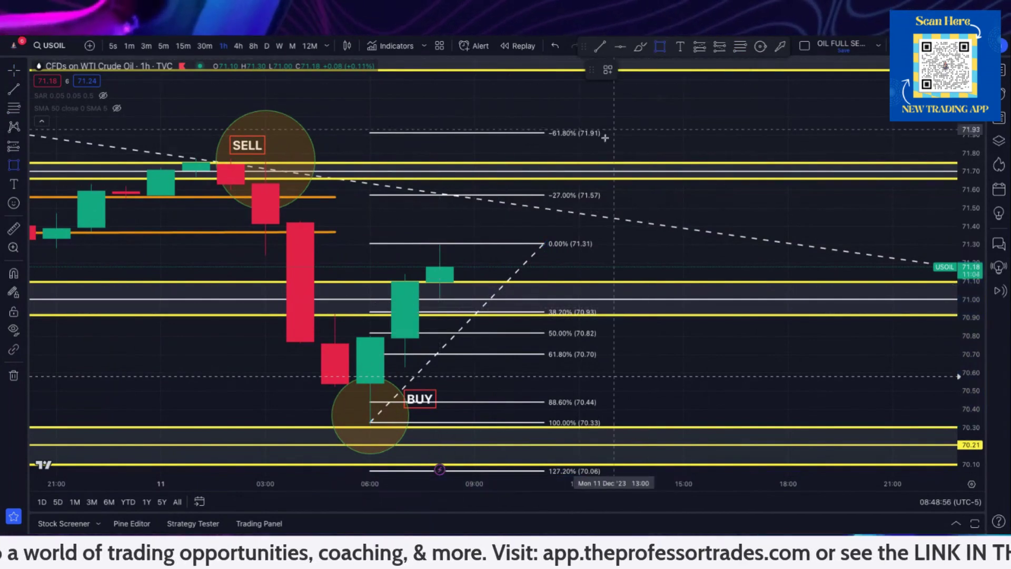
left_click(403, 368)
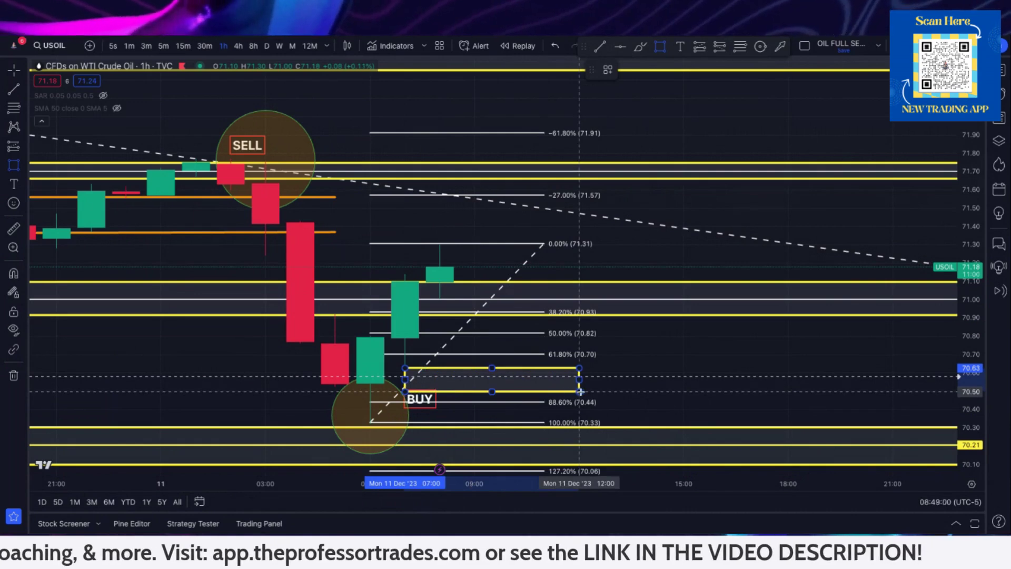
left_click(580, 392)
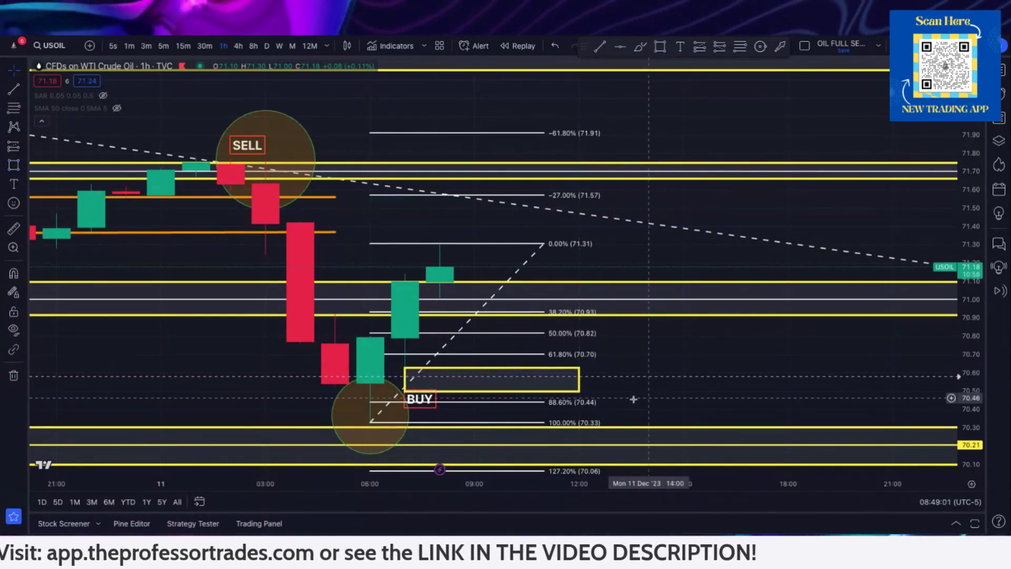
Place a long position with entry at 70.58, target at 71.63 and stop at 70.21 beside the marked rectangle
left_click_drag(649, 396, 647, 337)
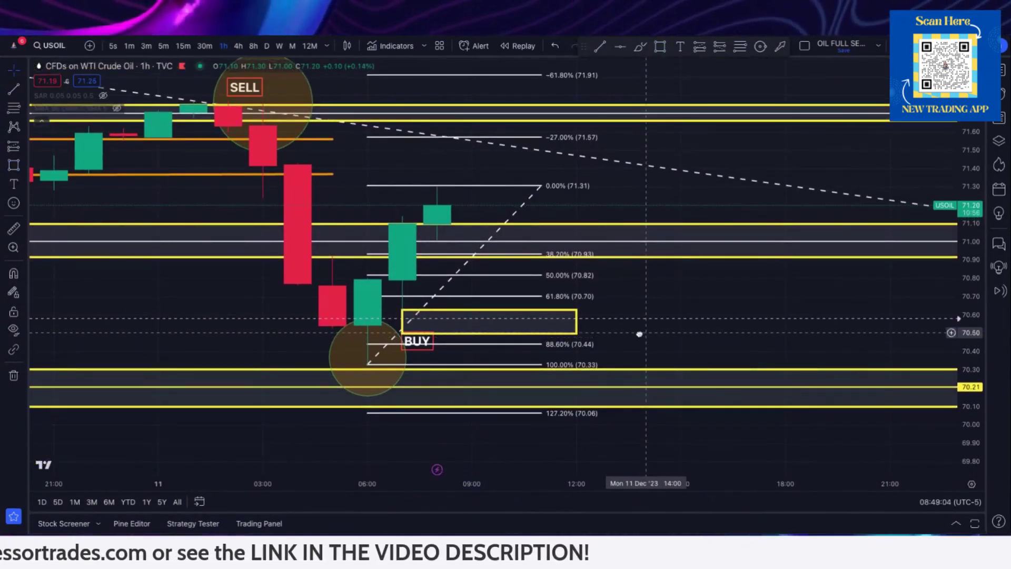
left_click(24, 148)
left_click(63, 158)
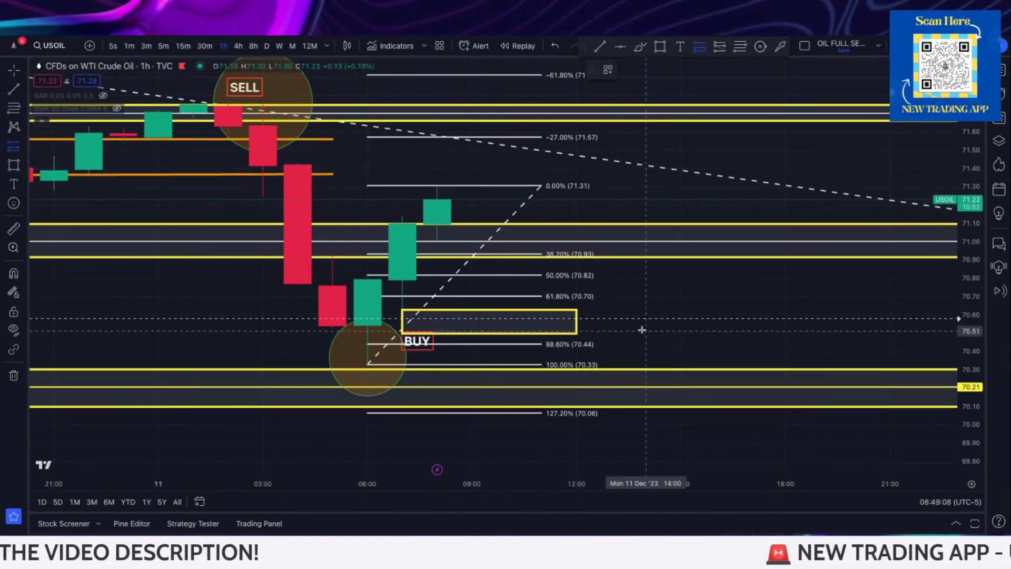
left_click(646, 320)
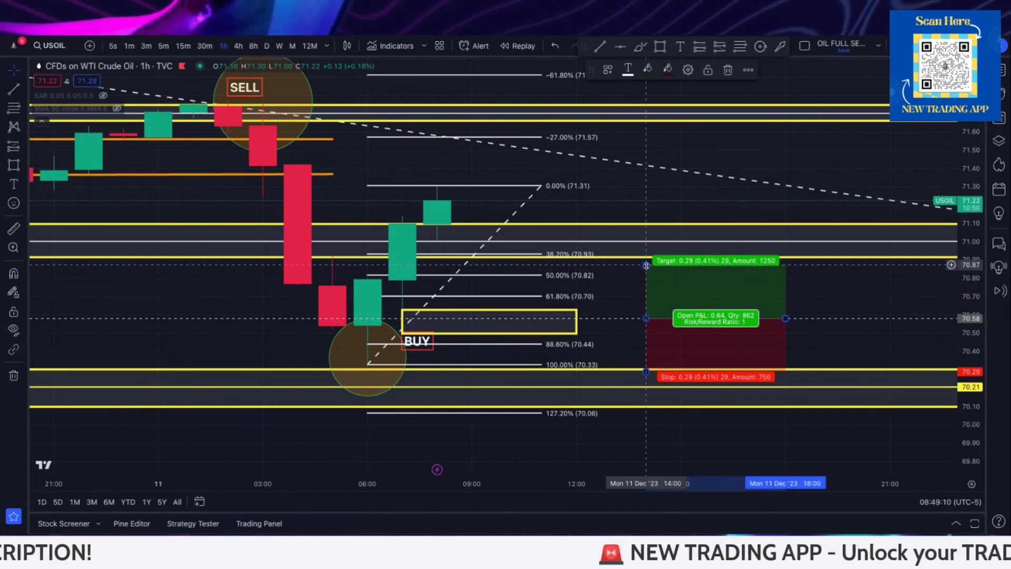
left_click_drag(647, 265, 647, 126)
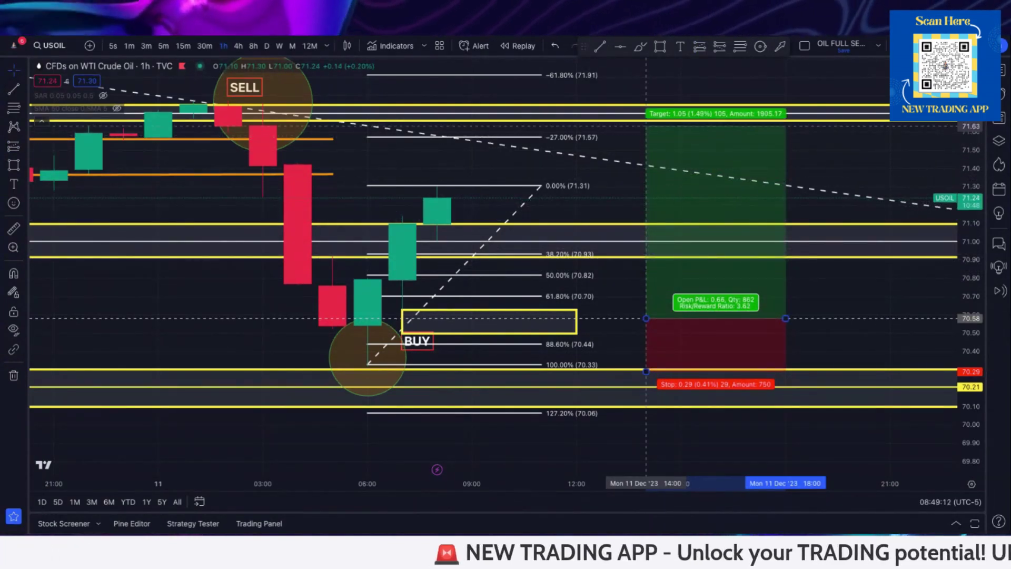
left_click_drag(646, 372, 647, 374)
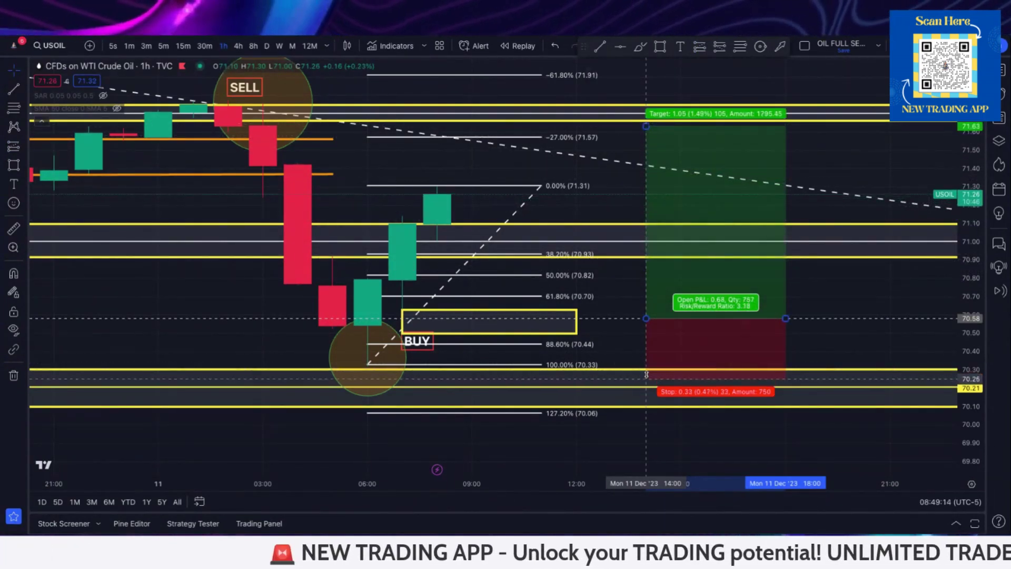
left_click(670, 450)
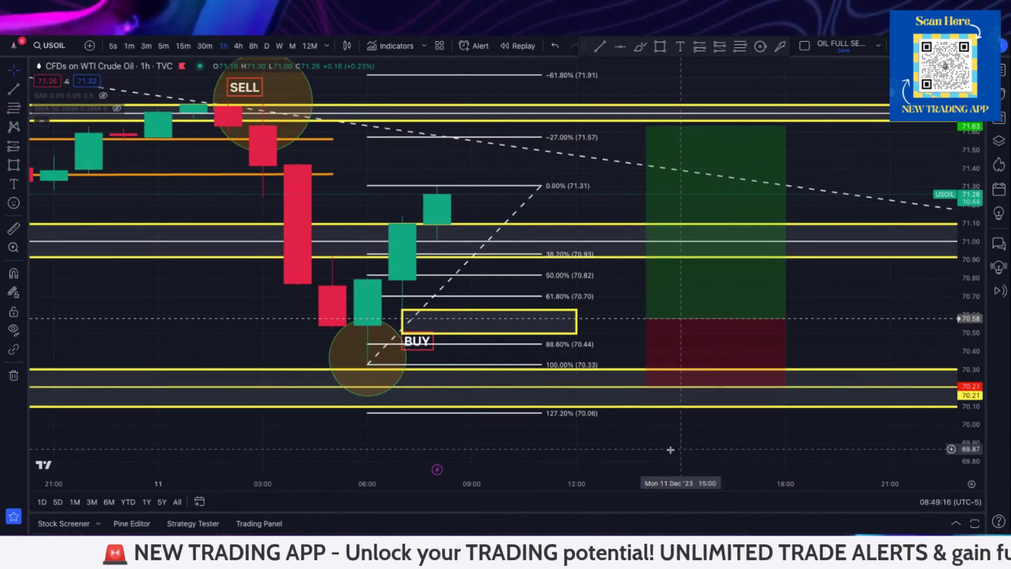
Delete the long position drawing from the chart
left_click(715, 320)
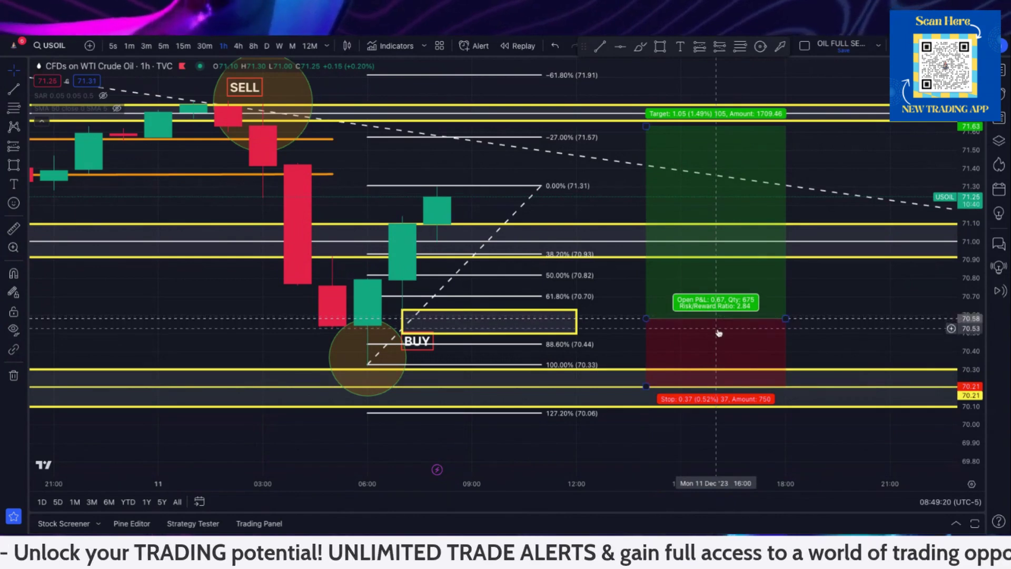
left_click(719, 333)
key("Delete")
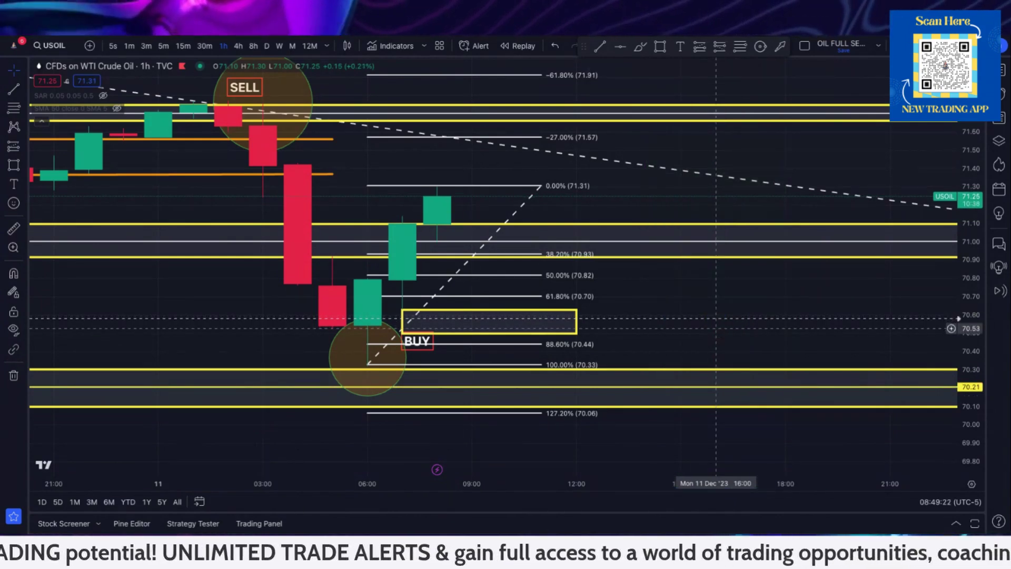
Draw an arrow from the latest candle down to the 38.20% level and another rising to the yellow zone near 71.63
scroll(716, 328, "down", 2)
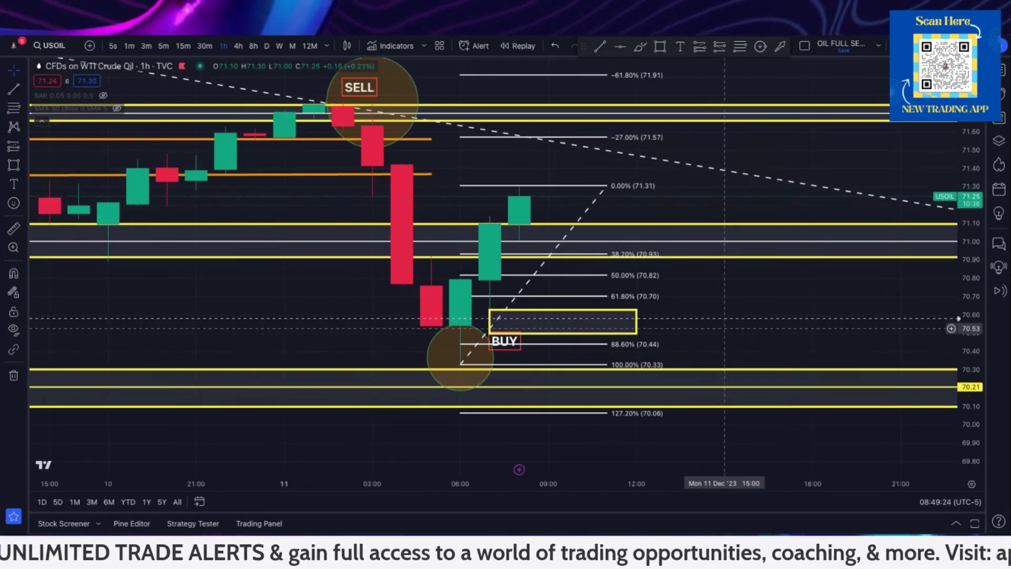
scroll(725, 328, "up", 1)
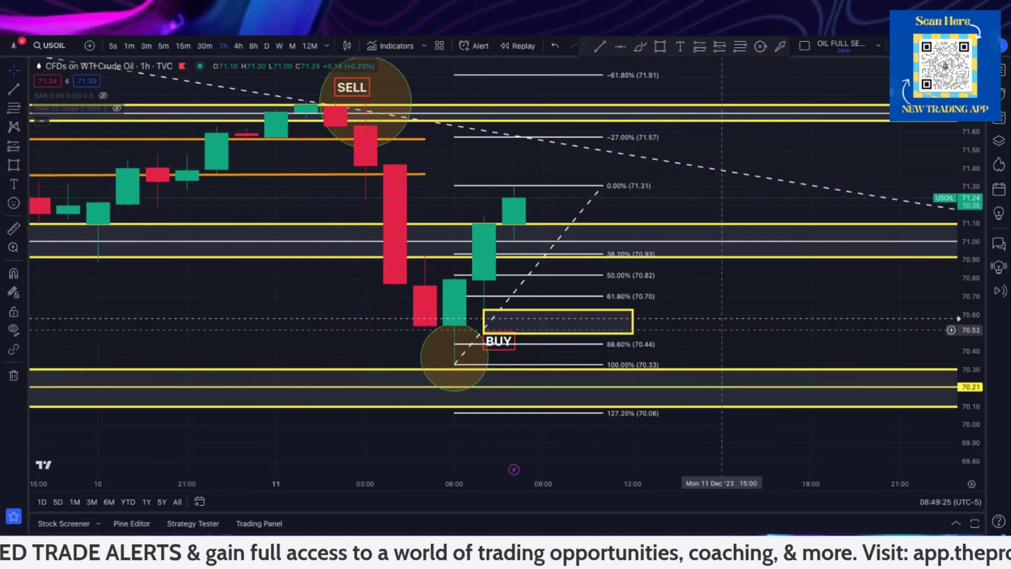
left_click(781, 47)
left_click_drag(543, 203, 574, 247)
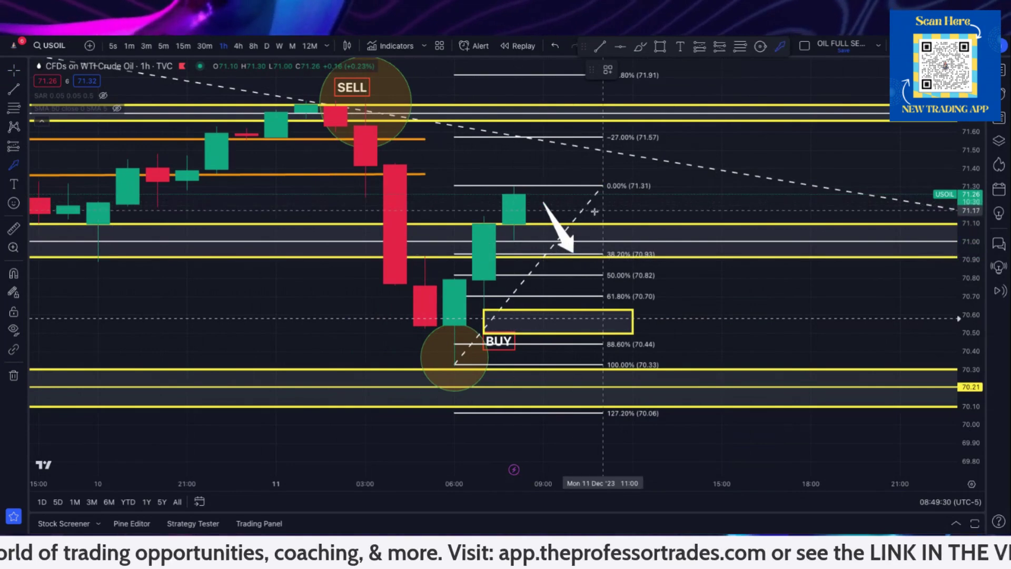
mouse_move(601, 245)
left_mouse_down()
mouse_move(600, 213)
mouse_move(632, 126)
left_mouse_up()
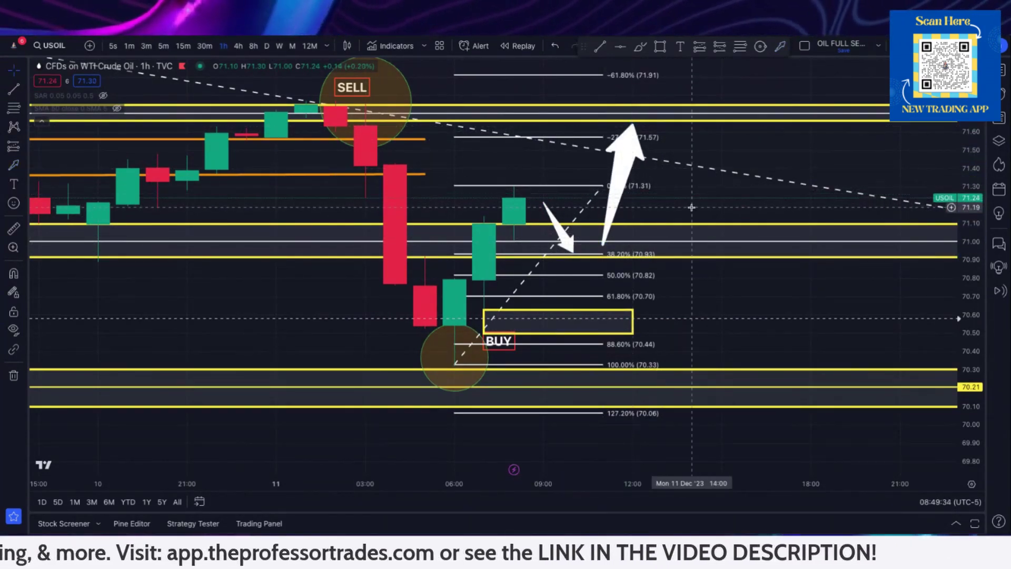
Switch the chart to the 15-minute timeframe and frame the retracement with both arrows
left_click(183, 46)
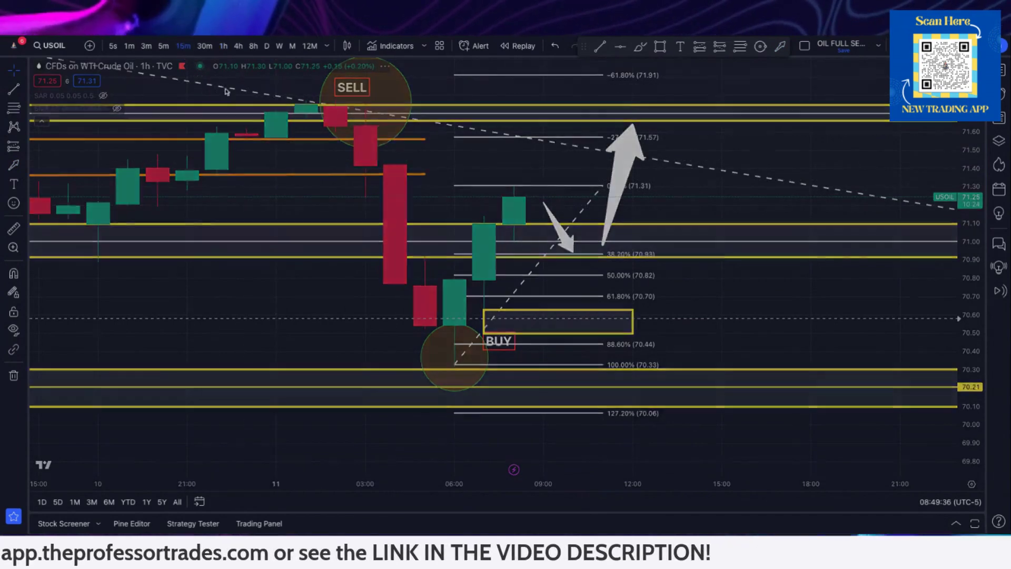
left_click_drag(973, 364, 973, 337)
scroll(794, 344, "down", 2)
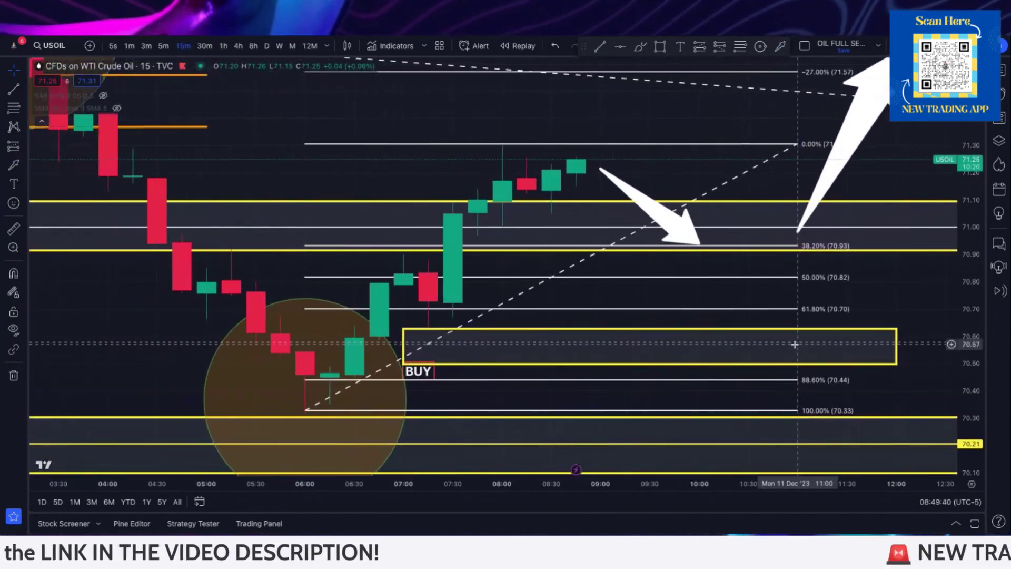
scroll(795, 344, "down", 3)
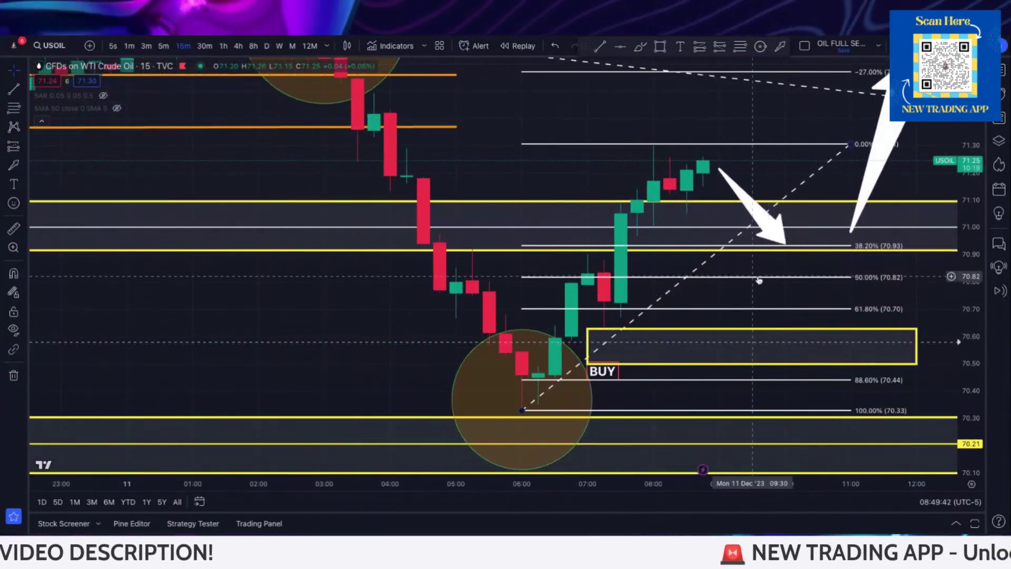
Replace the existing Fibonacci retracement with one from the 07:30 candle low at 70.67 up to the 71.30 high
left_click(759, 279)
key("Delete")
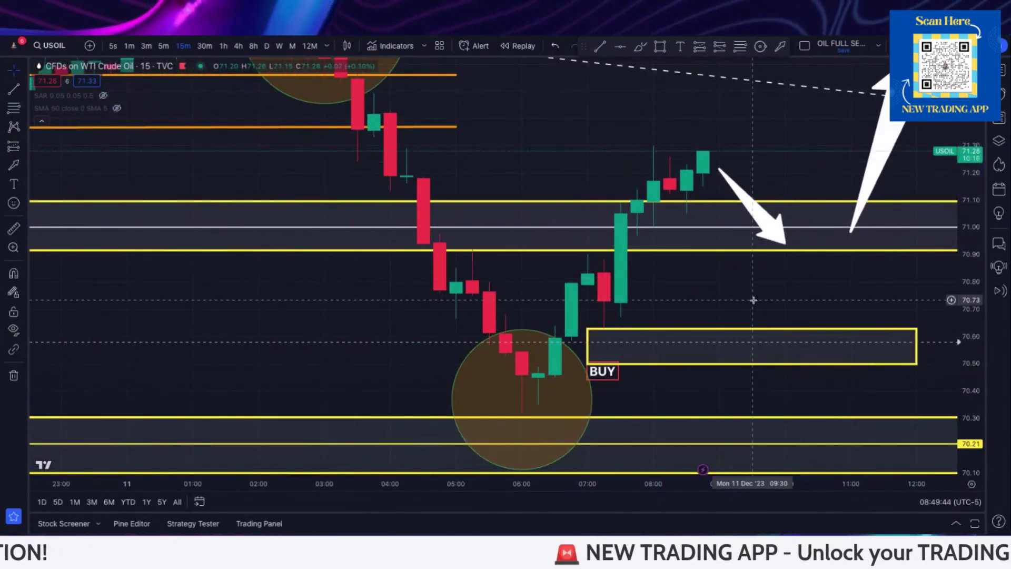
left_click_drag(753, 300, 595, 330)
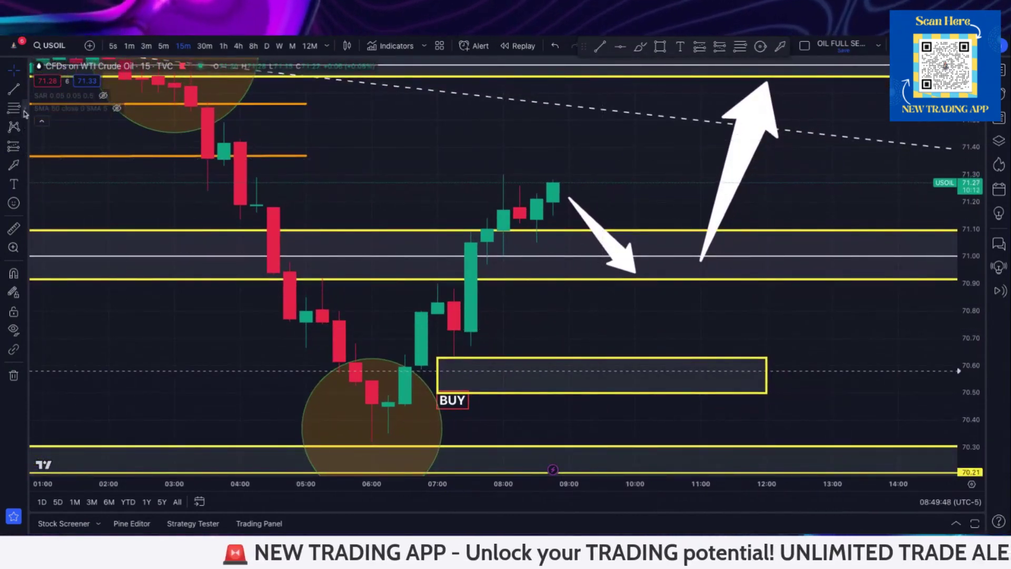
left_click(24, 114)
left_click(58, 120)
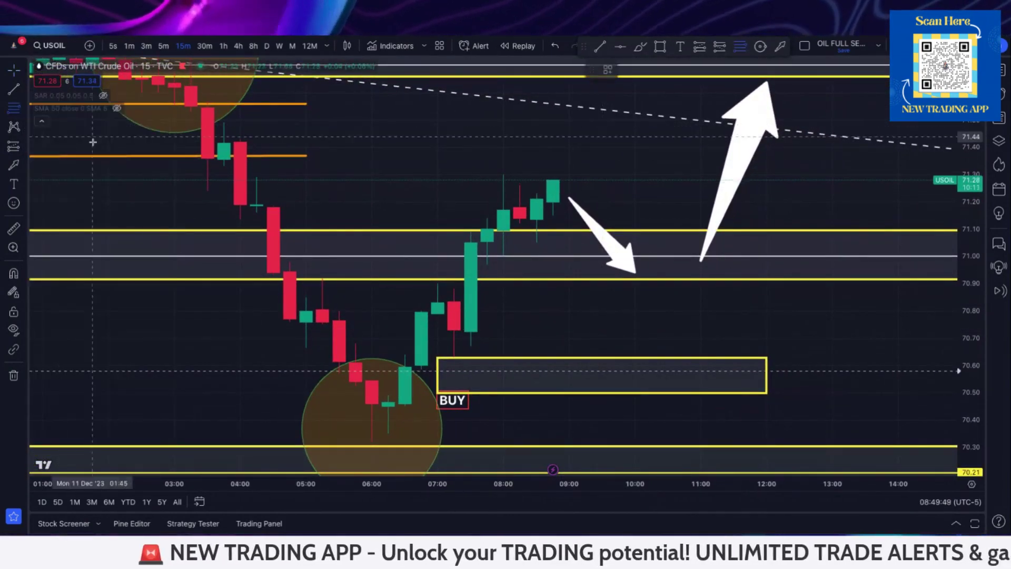
left_click(471, 347)
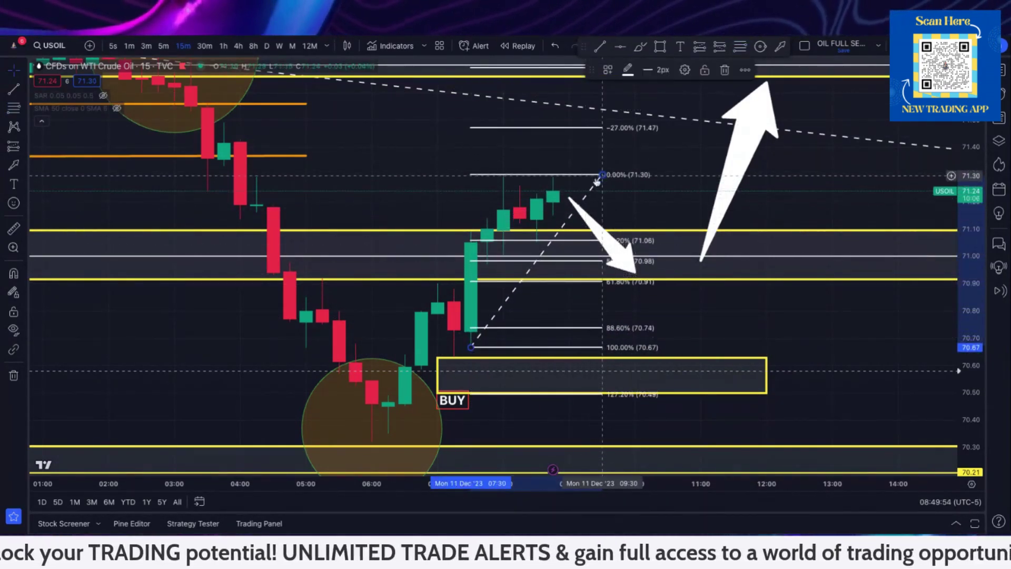
left_click(602, 174)
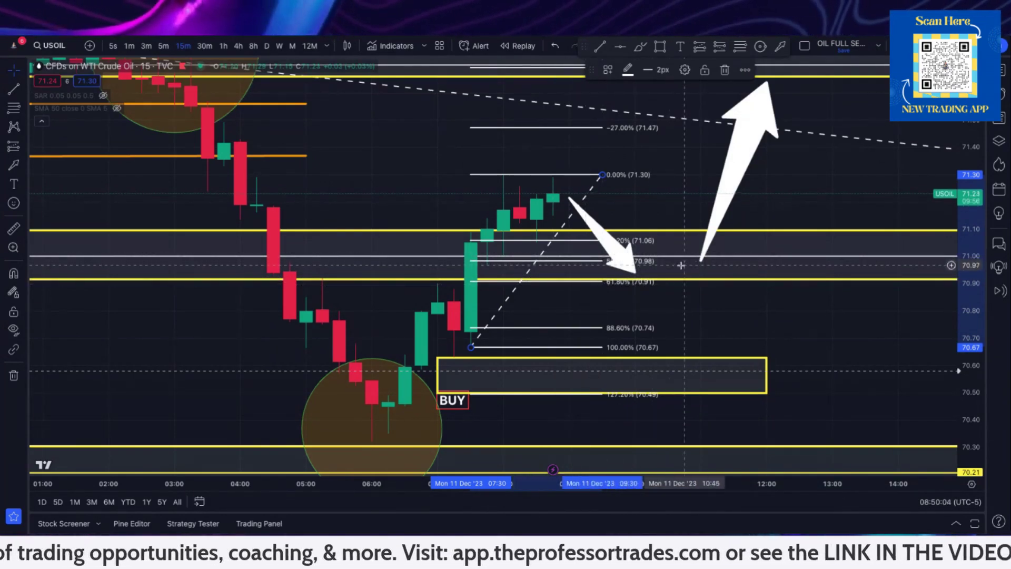
Move the middle yellow zone lower so that it spans 70.95 to 70.77 beneath the falling arrow
scroll(712, 295, "down", 1)
left_click_drag(712, 295, 571, 343)
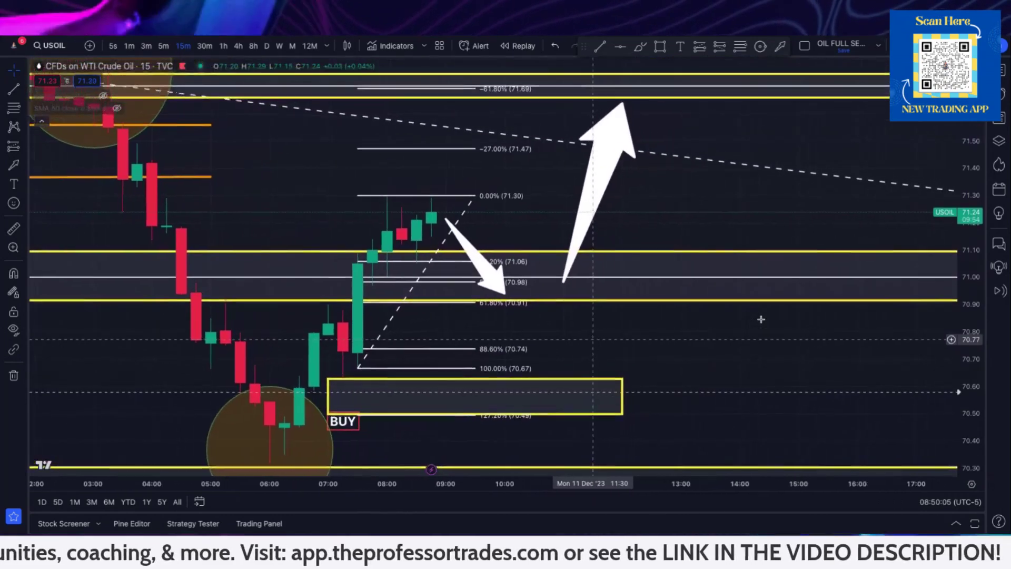
scroll(568, 343, "down", 2)
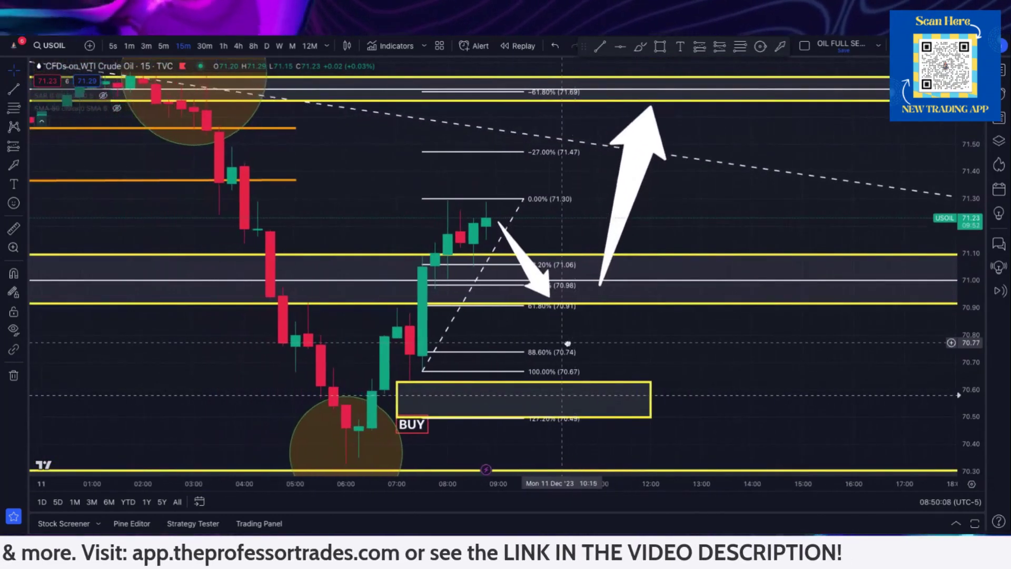
left_click_drag(644, 334, 589, 333)
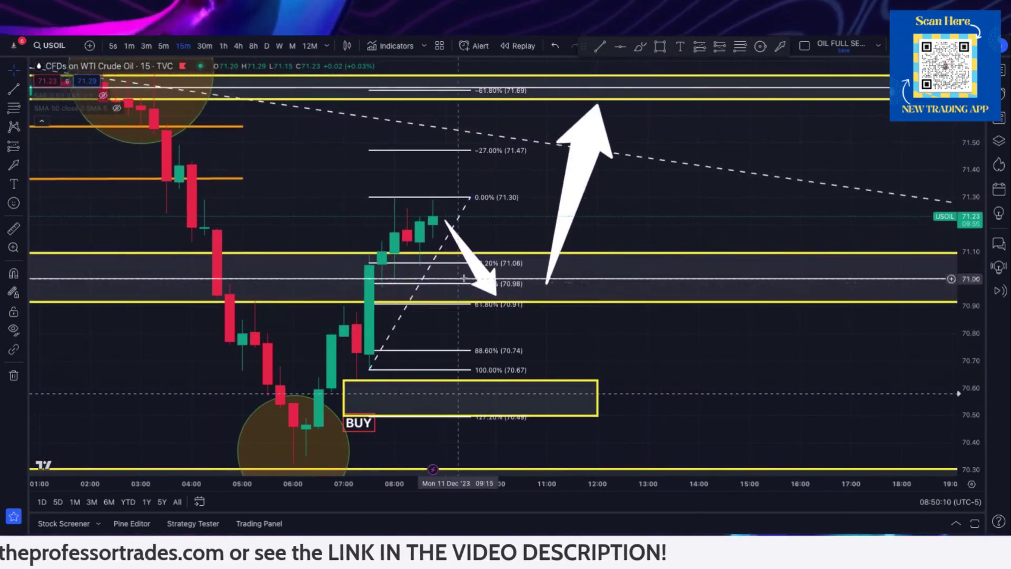
left_click_drag(510, 259, 526, 296)
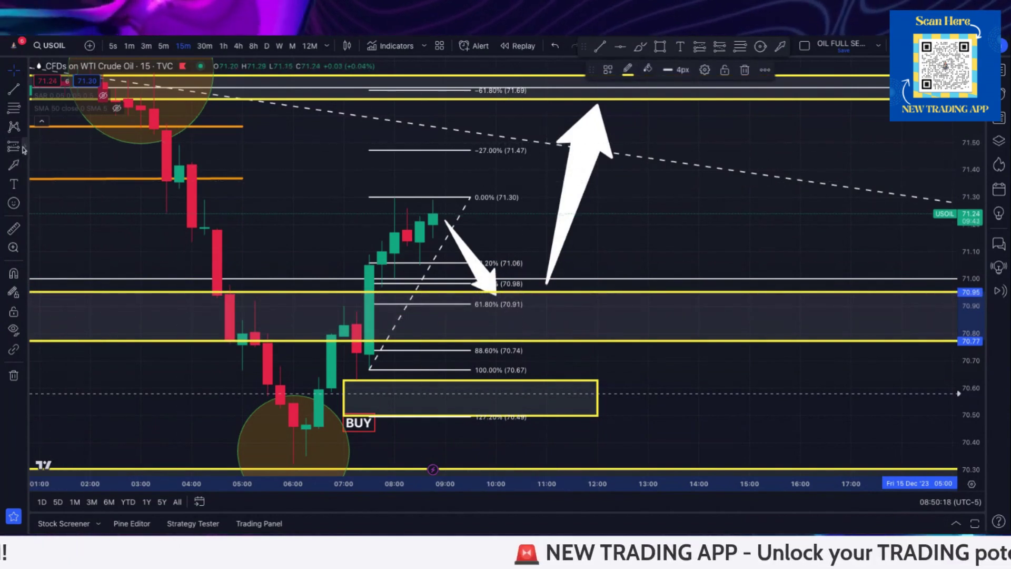
Place a long position with entry at the 61.80% level of 70.91, target 0.68 higher and stop at 70.60
left_click(23, 150)
left_click(74, 158)
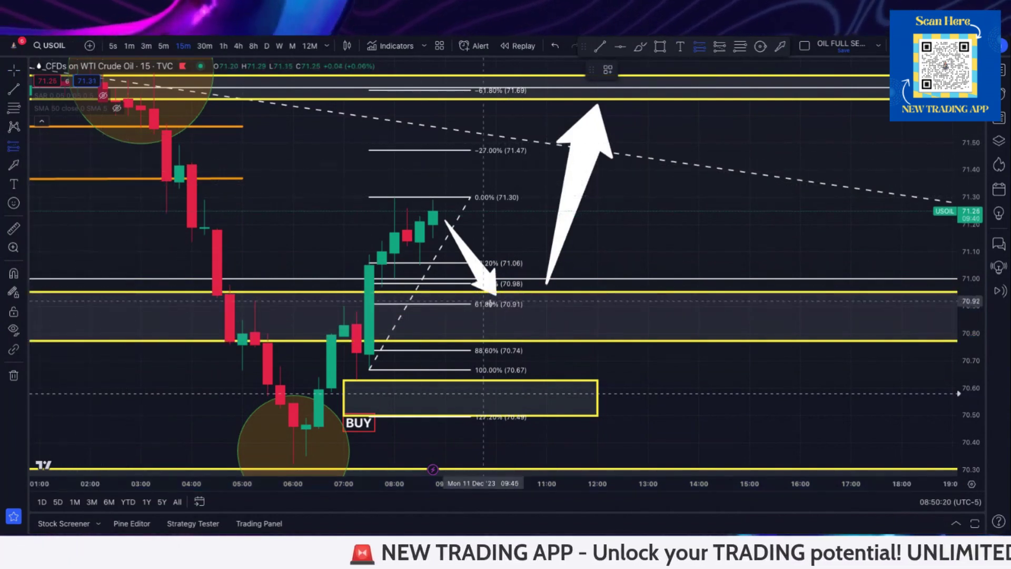
left_click(643, 305)
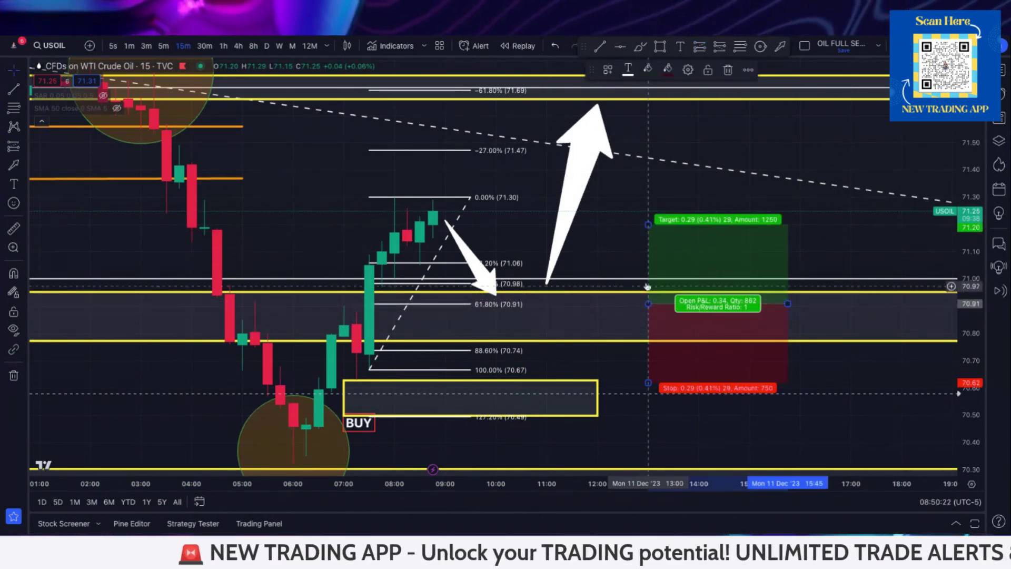
left_click_drag(647, 225, 648, 118)
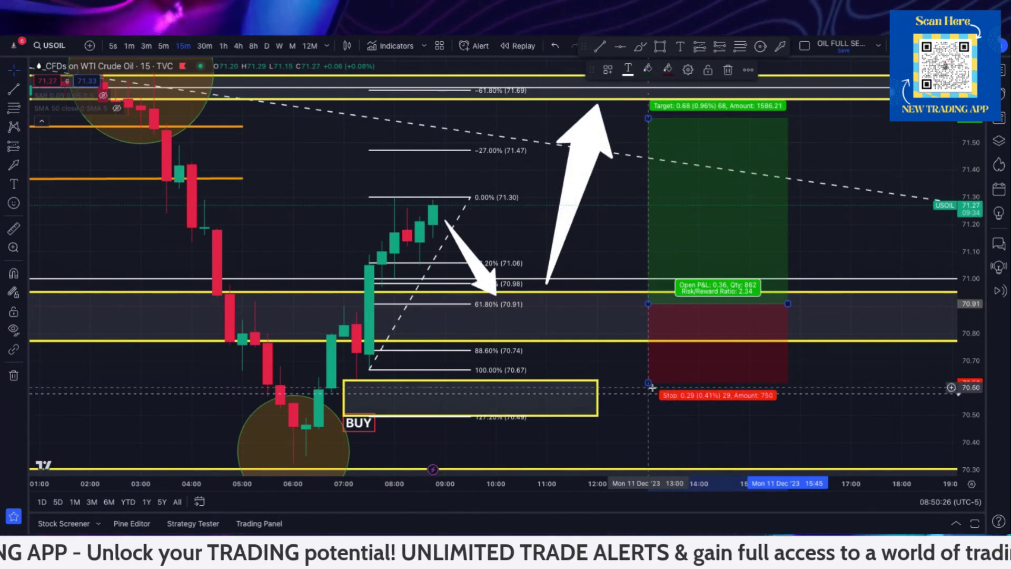
left_click_drag(649, 384, 650, 385)
left_click(845, 382)
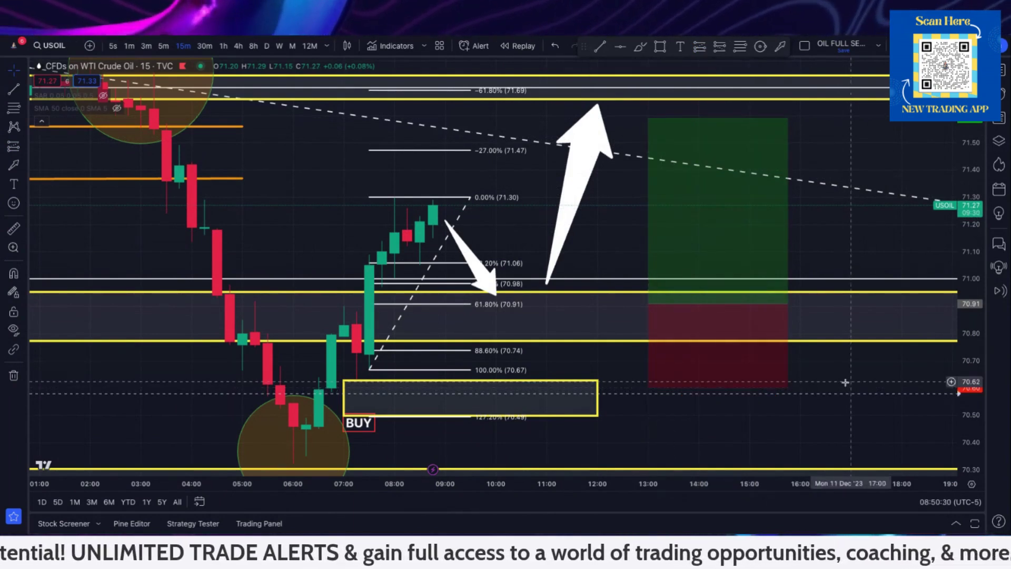
Delete the long position with its entry at 70.91
left_click(683, 238)
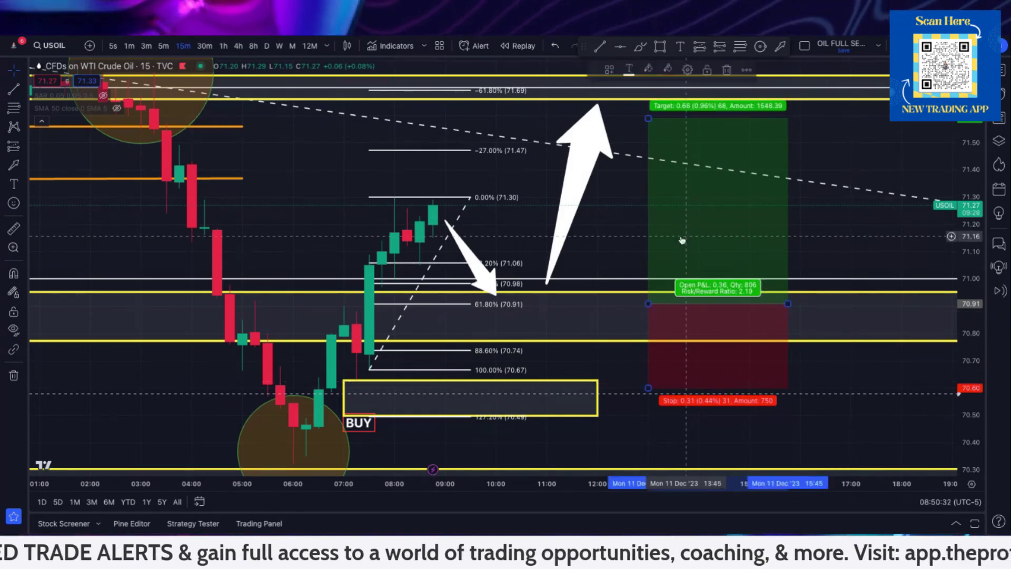
key("Delete")
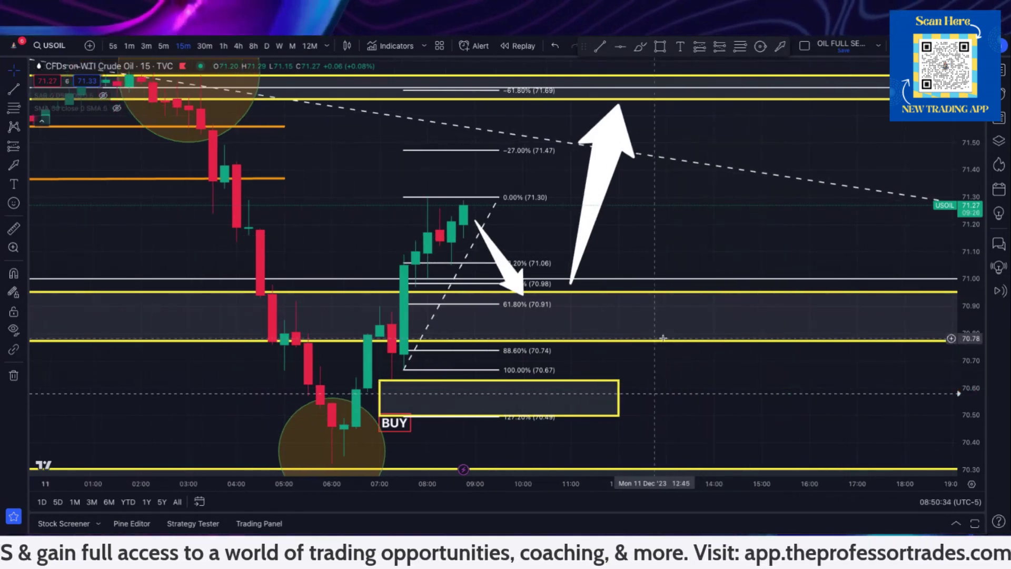
Examine the wider price move with the SELL and BUY entries, the yellow zones and both arrows in view
scroll(954, 154, "down", 1)
left_click_drag(952, 154, 958, 313)
left_click_drag(822, 368, 863, 355)
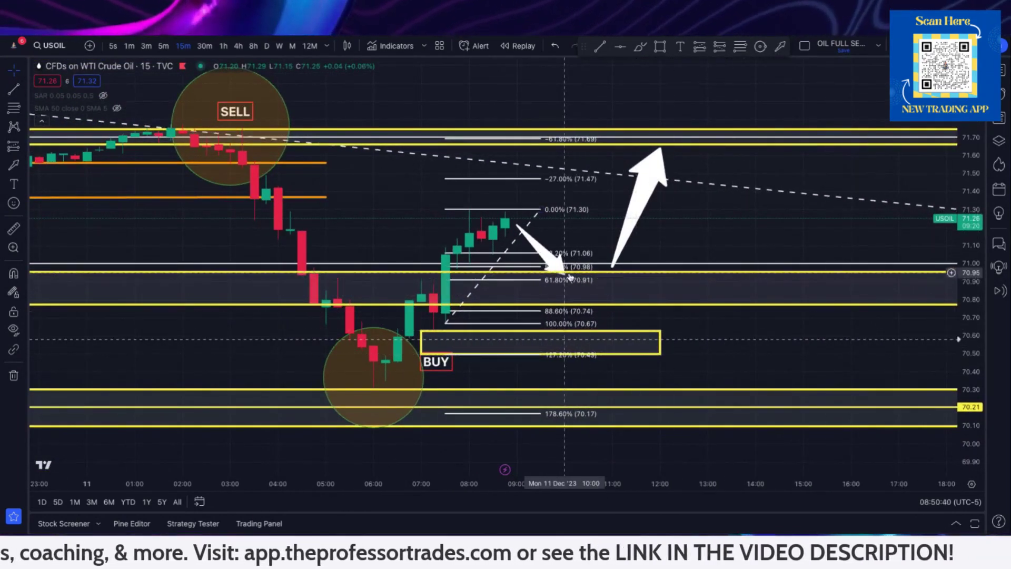
scroll(570, 276, "down", 2)
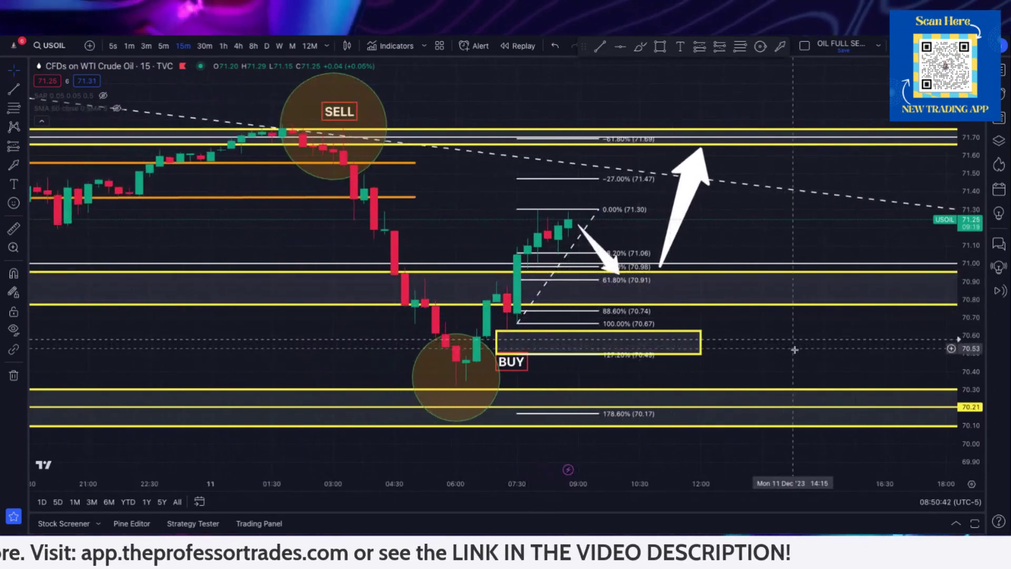
scroll(795, 350, "right", 3)
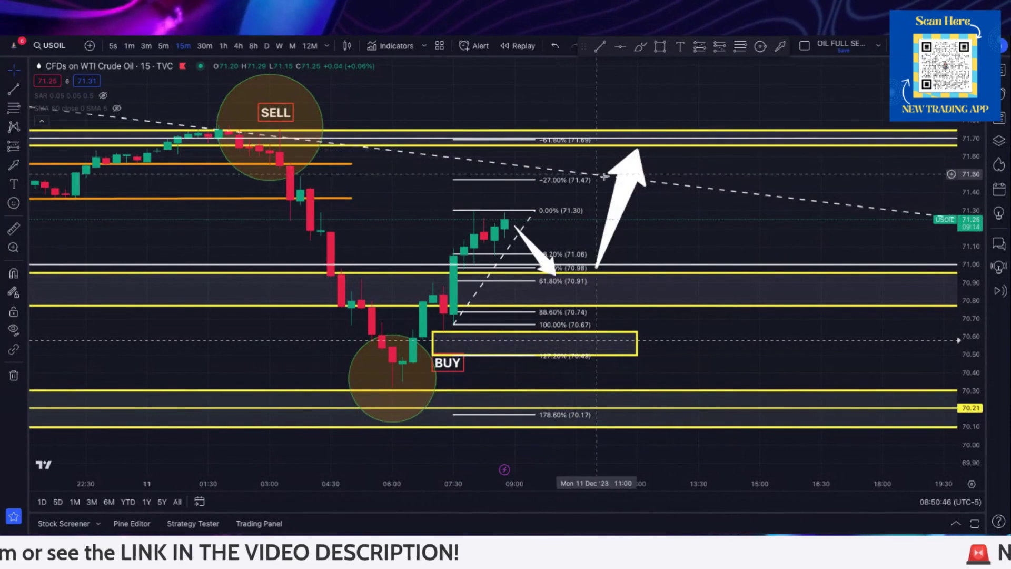
left_click_drag(965, 345, 965, 338)
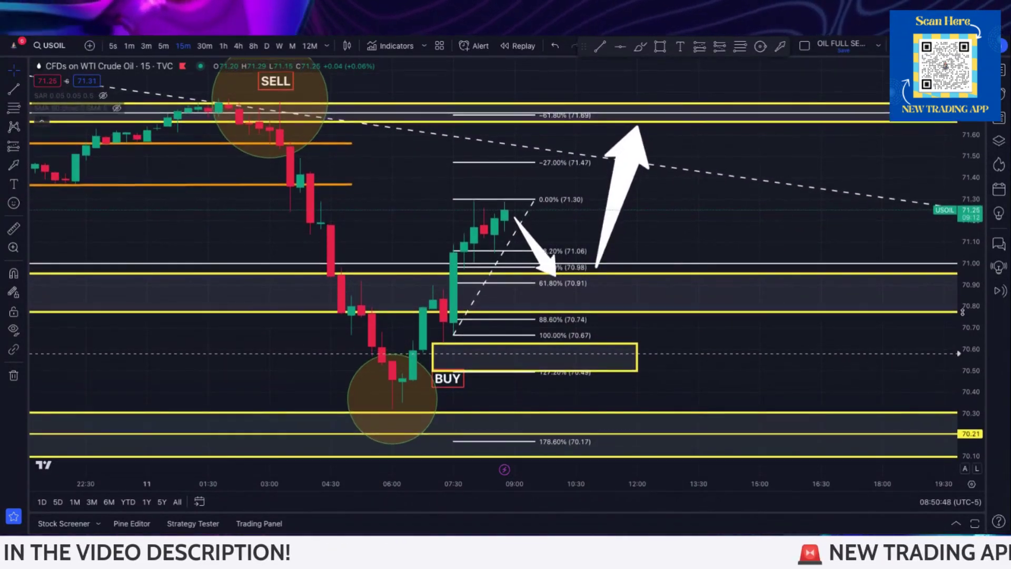
left_click_drag(770, 321, 780, 352)
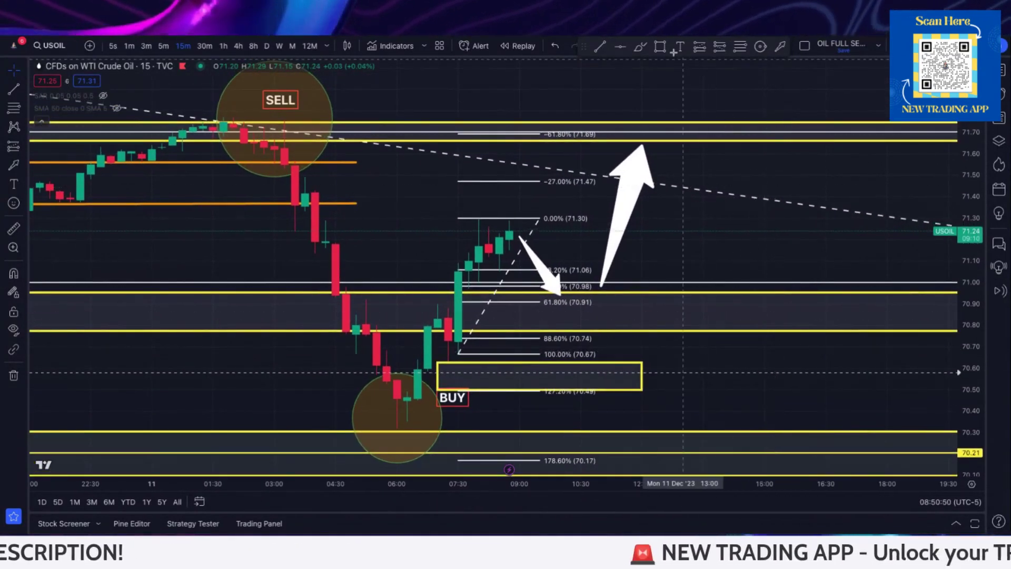
mouse_move(274, 127)
left_mouse_down()
mouse_move(315, 335)
mouse_move(584, 303)
mouse_move(653, 118)
left_mouse_up()
left_click(725, 70)
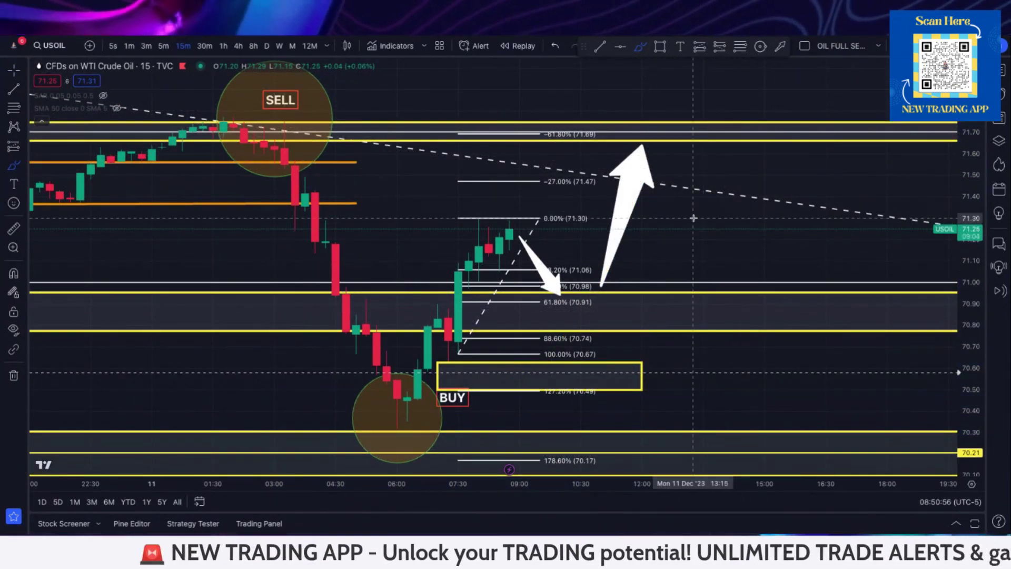
left_click_drag(691, 217, 703, 282)
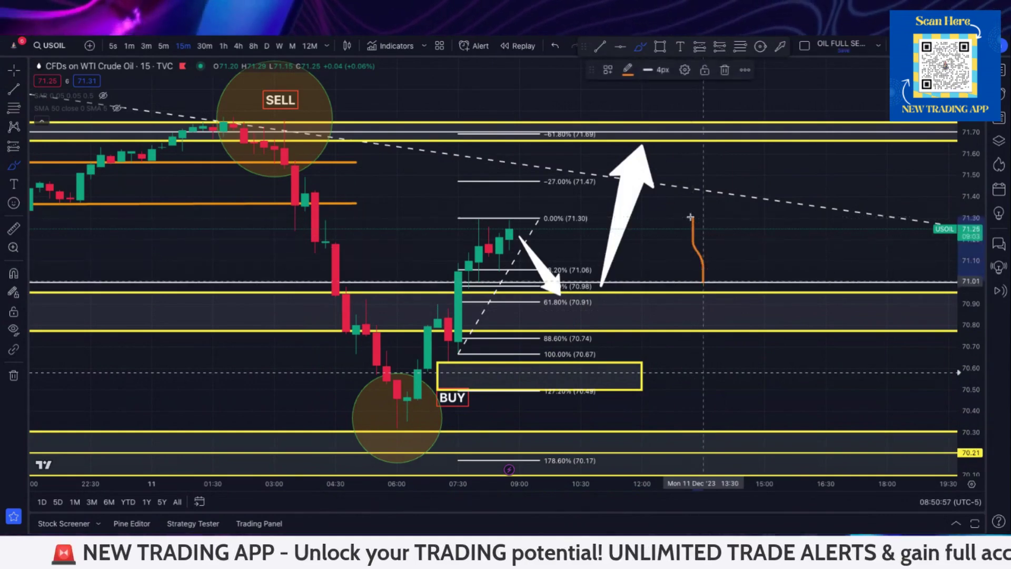
left_click(726, 70)
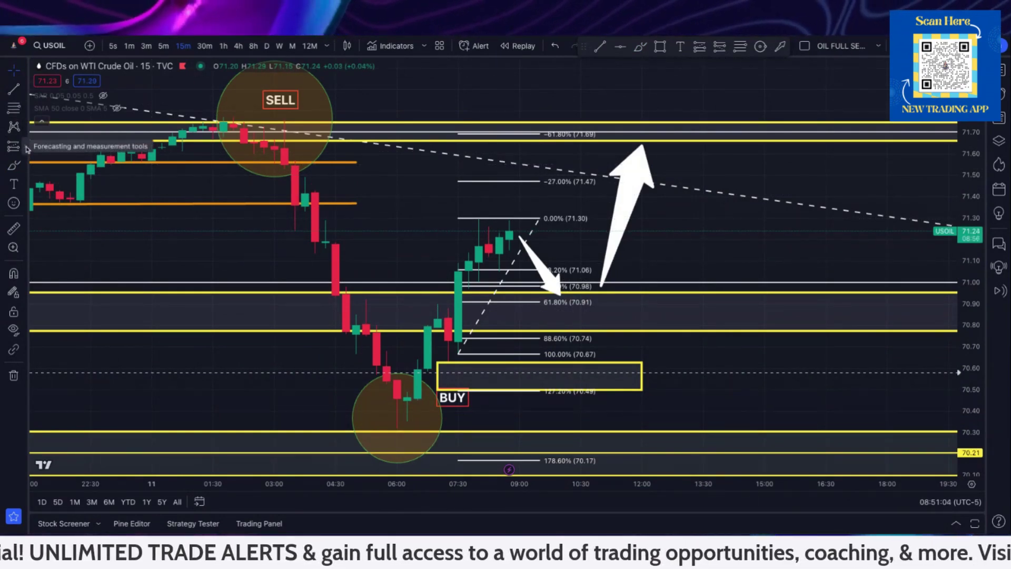
Draw a Fibonacci retracement from the 03:15 candle high at 71.75 down to 70.31 at 12:00
left_click(13, 108)
left_click(69, 117)
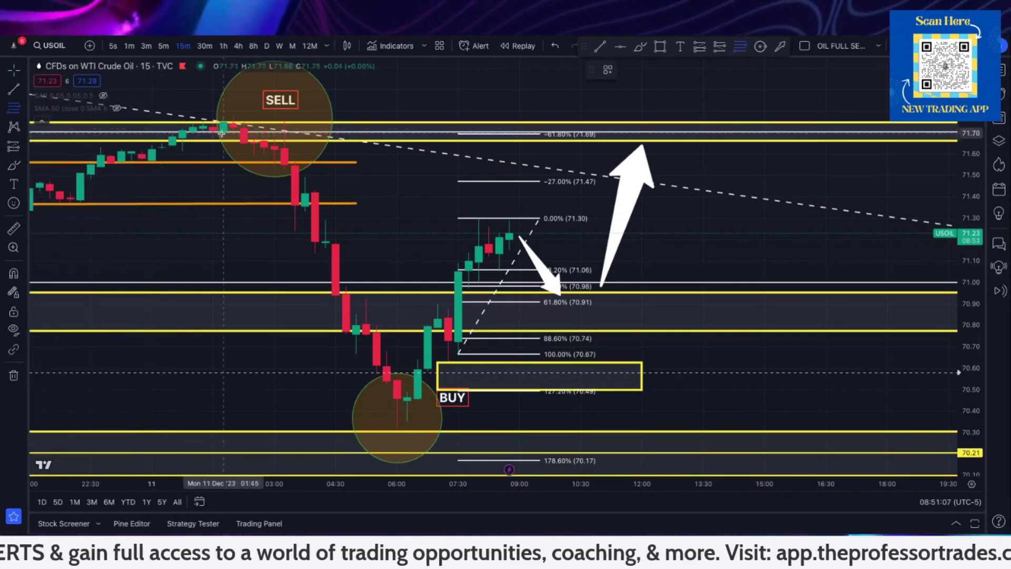
left_click(284, 121)
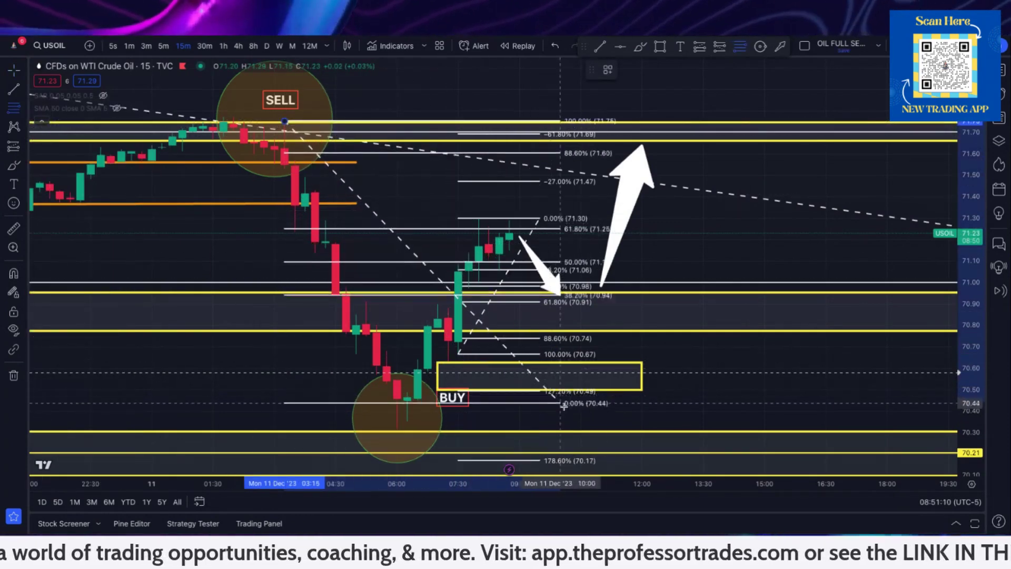
left_click(643, 431)
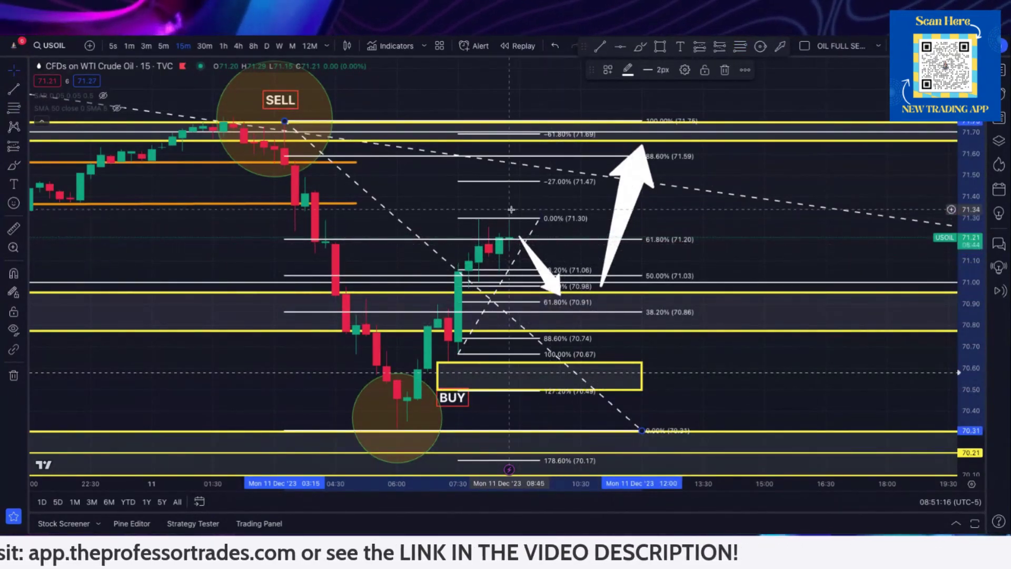
Delete both Fibonacci retracements from the chart
left_click(509, 222)
key("Delete")
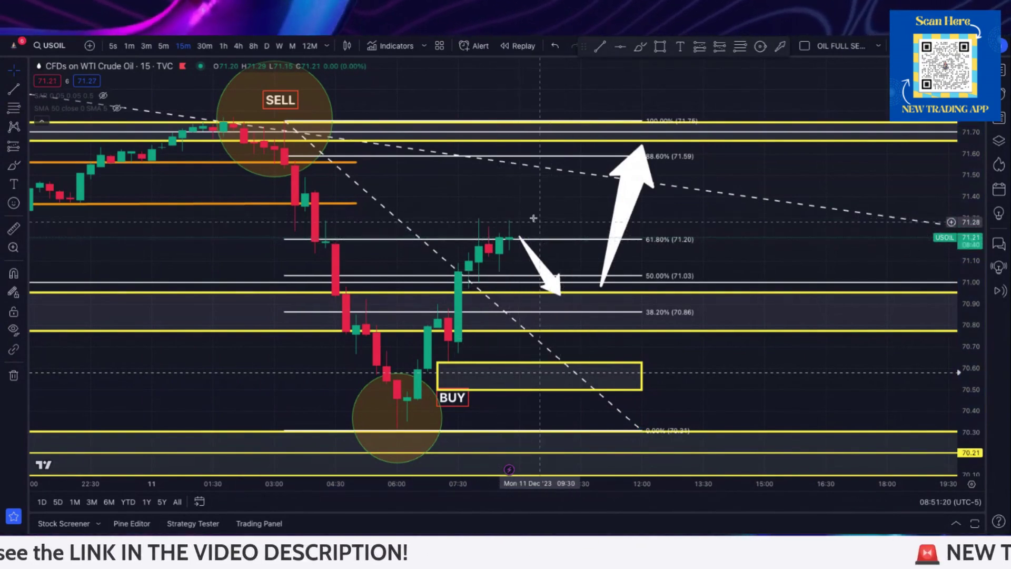
left_click(563, 243)
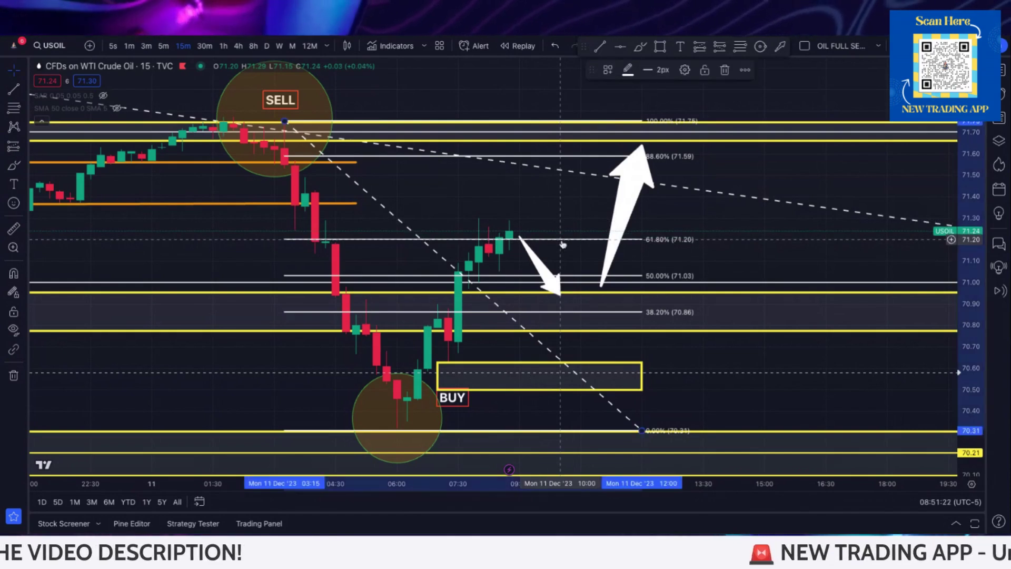
key("Delete")
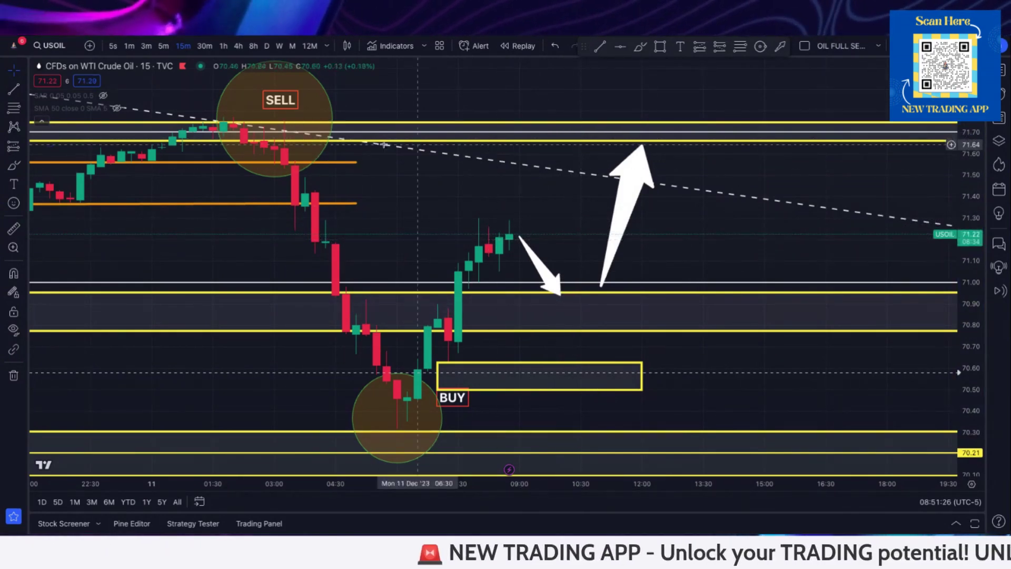
Place a short position with entry at 71.71 in the upper yellow zone, starting at 12:00 above the rising arrow
left_click(26, 112)
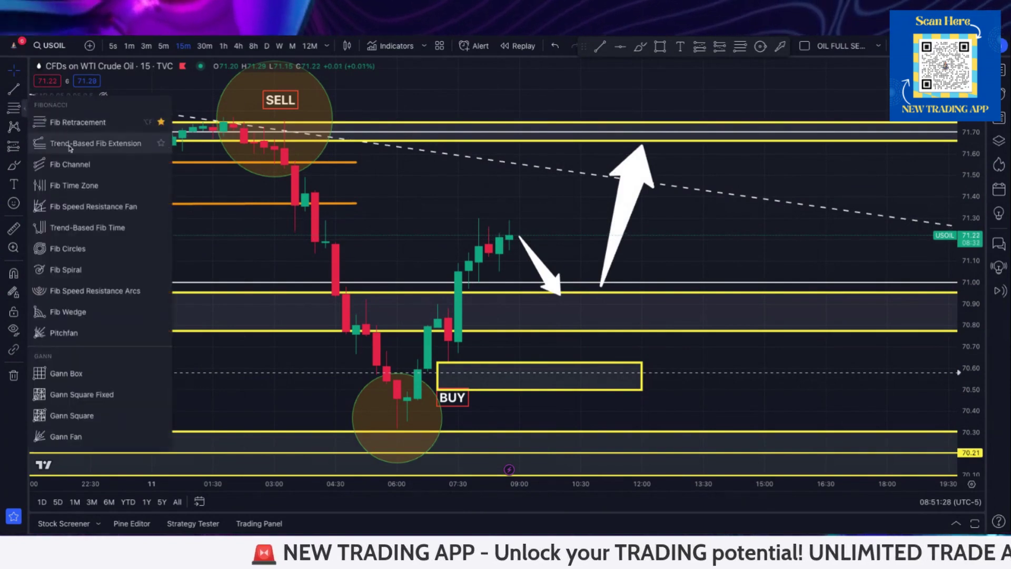
left_click(23, 149)
left_click(69, 180)
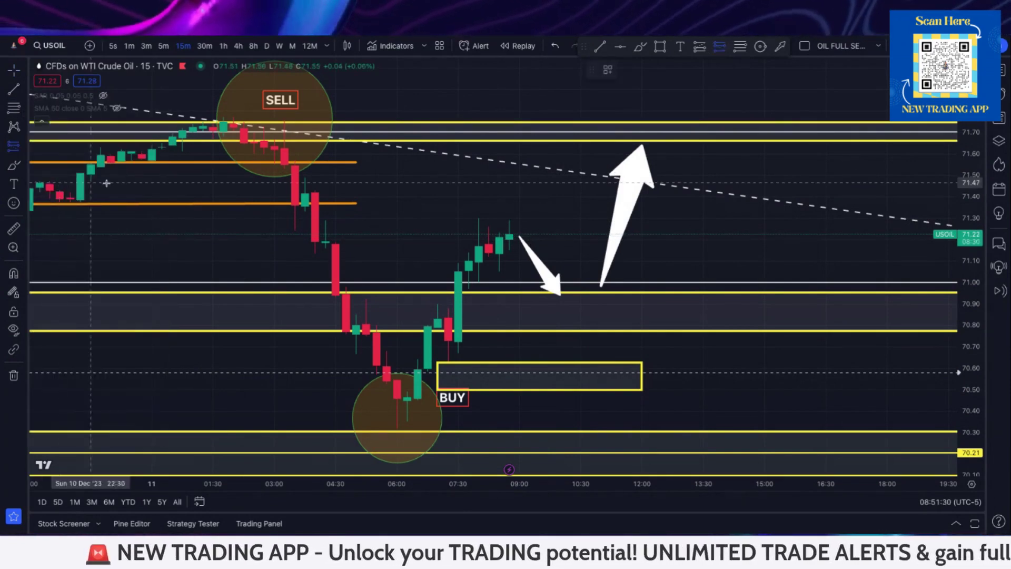
left_click(641, 130)
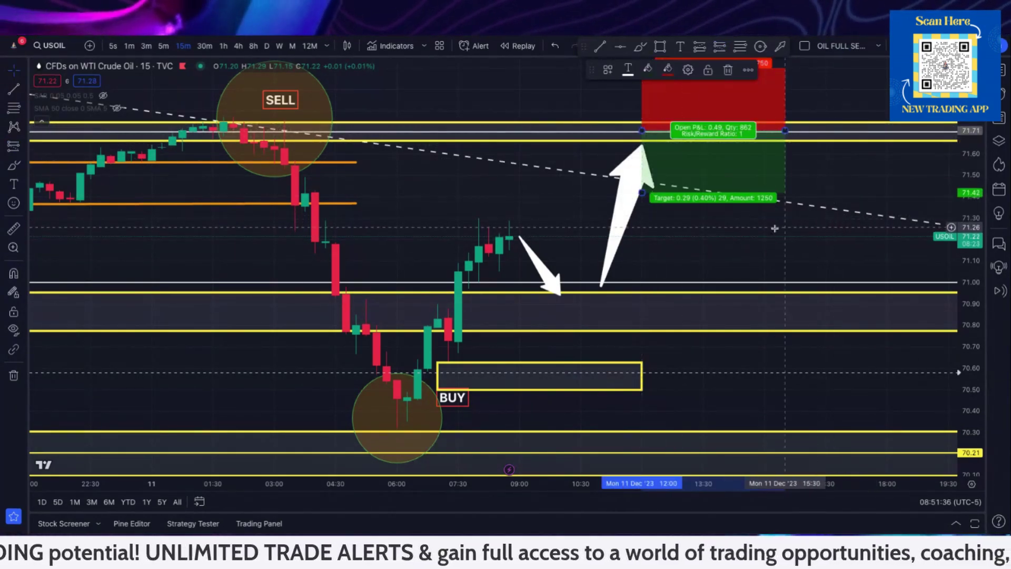
Shift the dashed descending trendline slightly lower on the chart
left_click(881, 220)
left_click_drag(857, 252, 881, 221)
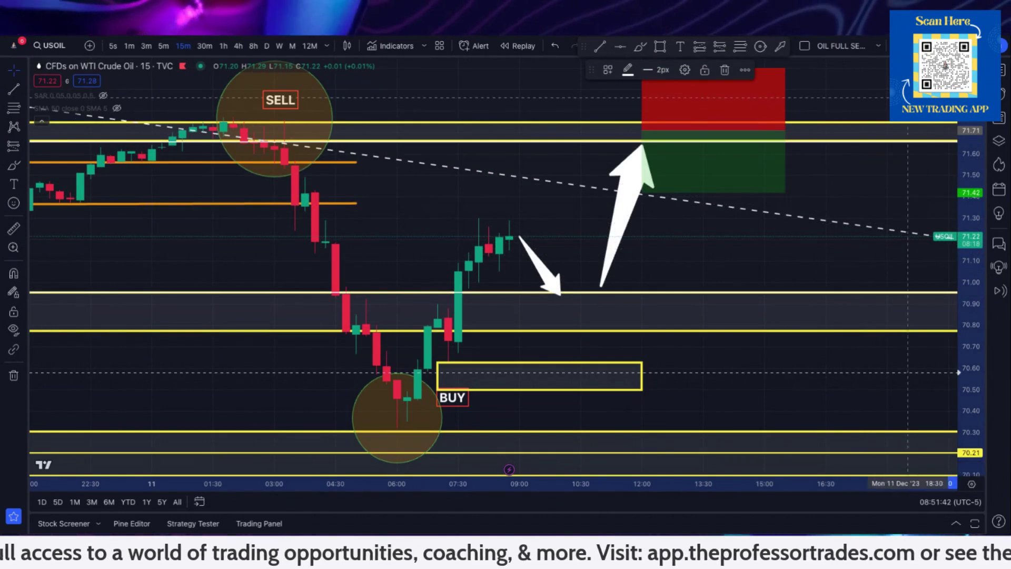
Set the short position's stop to 71.86
left_click_drag(897, 99, 872, 196)
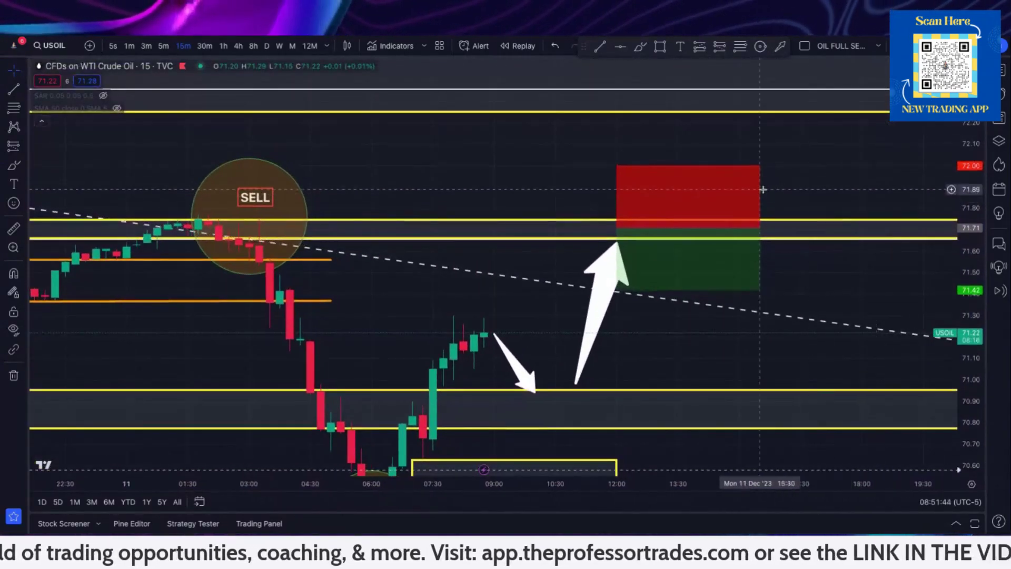
left_click_drag(617, 166, 617, 196)
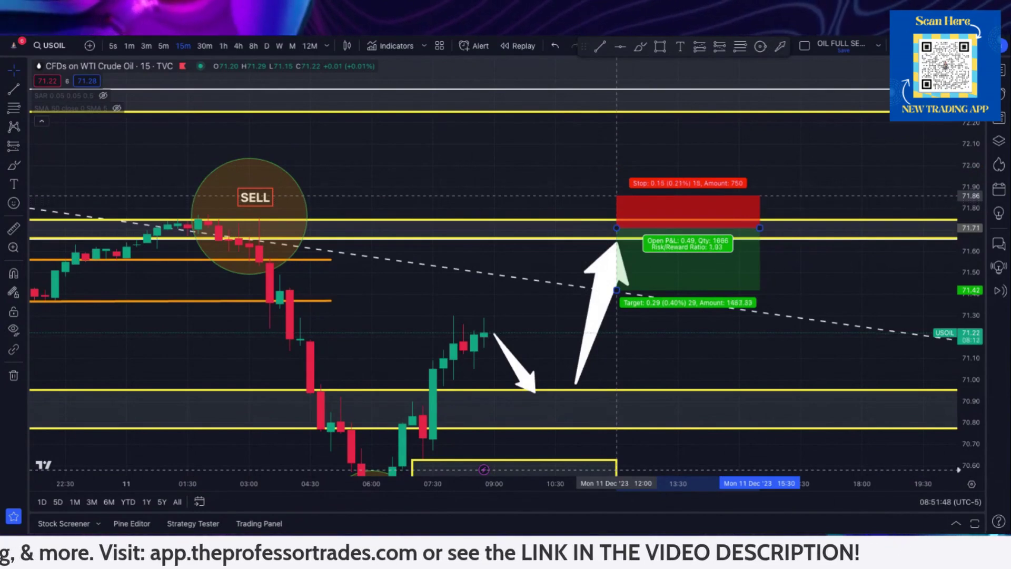
Set the short position's target to 70.65, below the middle yellow zone
left_click_drag(617, 290, 617, 454)
left_click(808, 348)
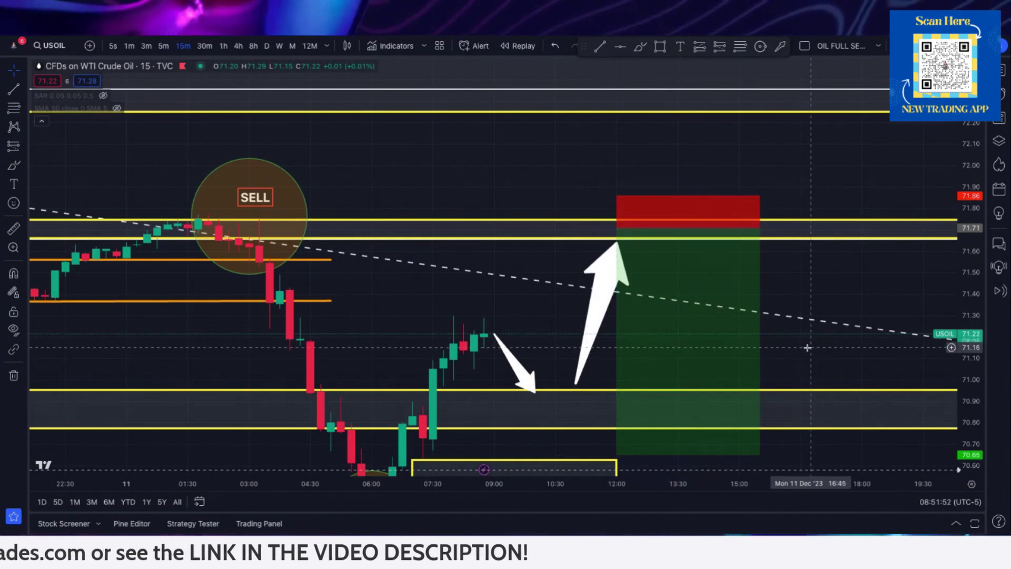
Draw a narrow yellow rectangle from about 71.88 to 71.72, just after the short position and across the yellow zone's upper line
scroll(808, 347, "down", 2)
left_click_drag(830, 367, 763, 274)
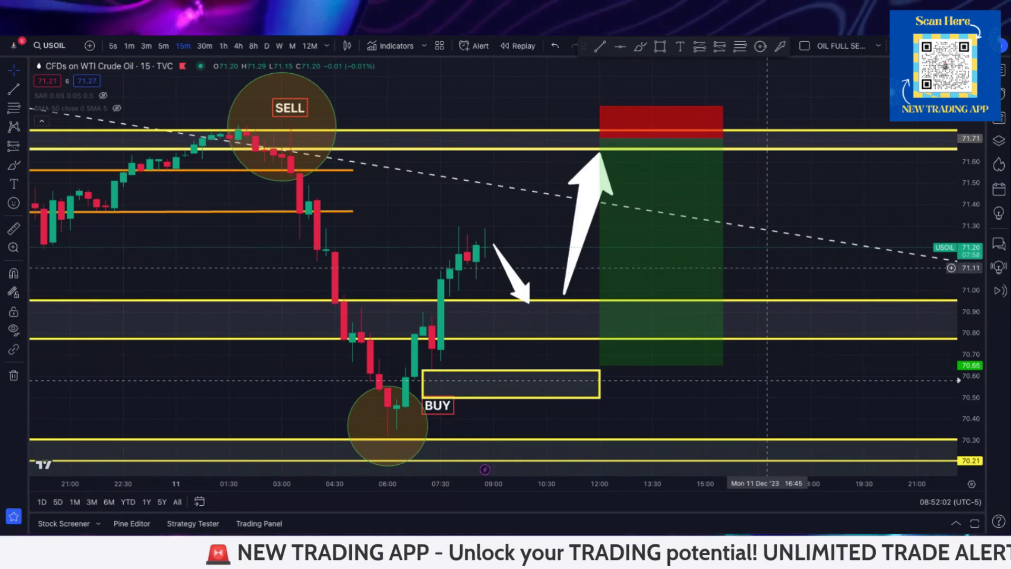
left_click_drag(767, 273, 648, 319)
left_click_drag(964, 339, 962, 316)
scroll(886, 275, "down", 5)
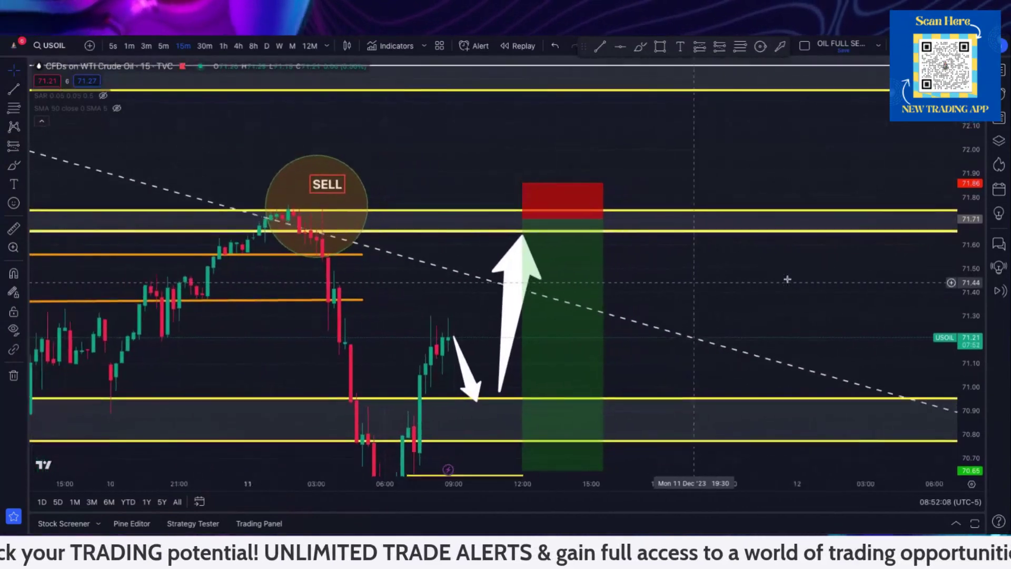
left_click(660, 48)
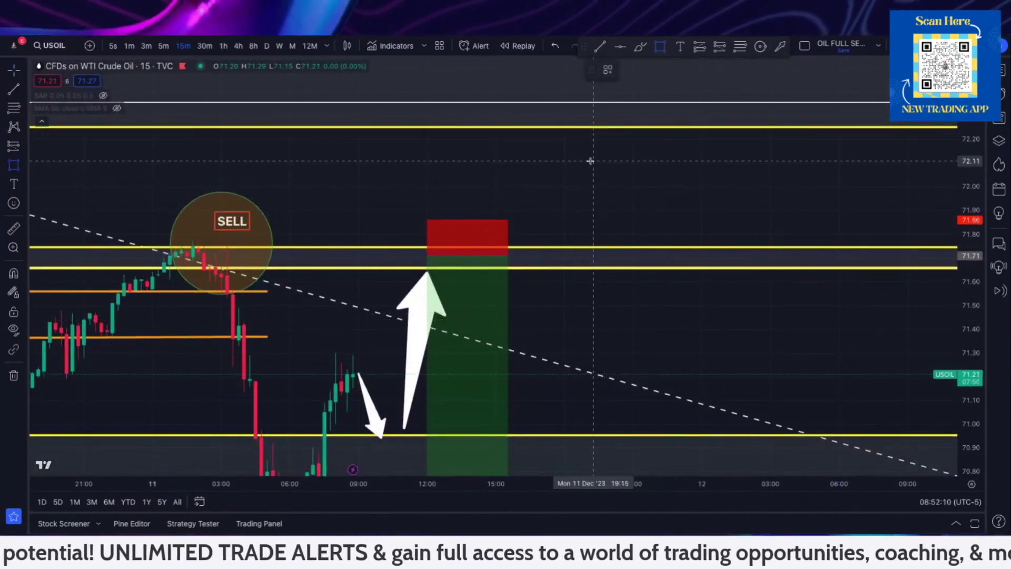
left_click_drag(542, 217, 547, 253)
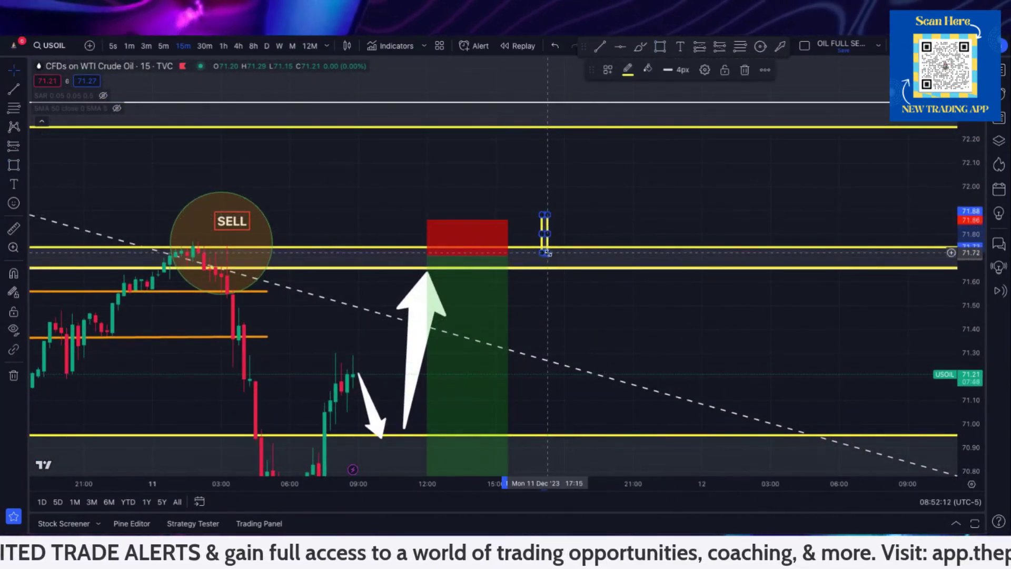
Draw a short falling arrow from about 71.90 into the yellow zone and a large rising arrow from 71.75 to the topmost zone at 22:30
left_click(783, 49)
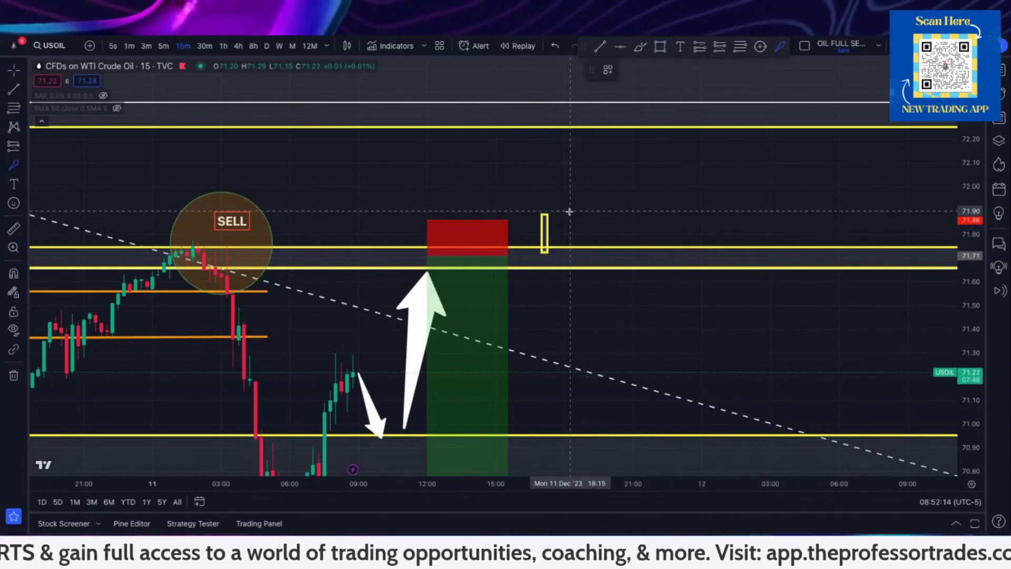
mouse_move(570, 211)
left_mouse_down()
mouse_move(604, 261)
mouse_move(668, 110)
left_mouse_up()
left_click(782, 48)
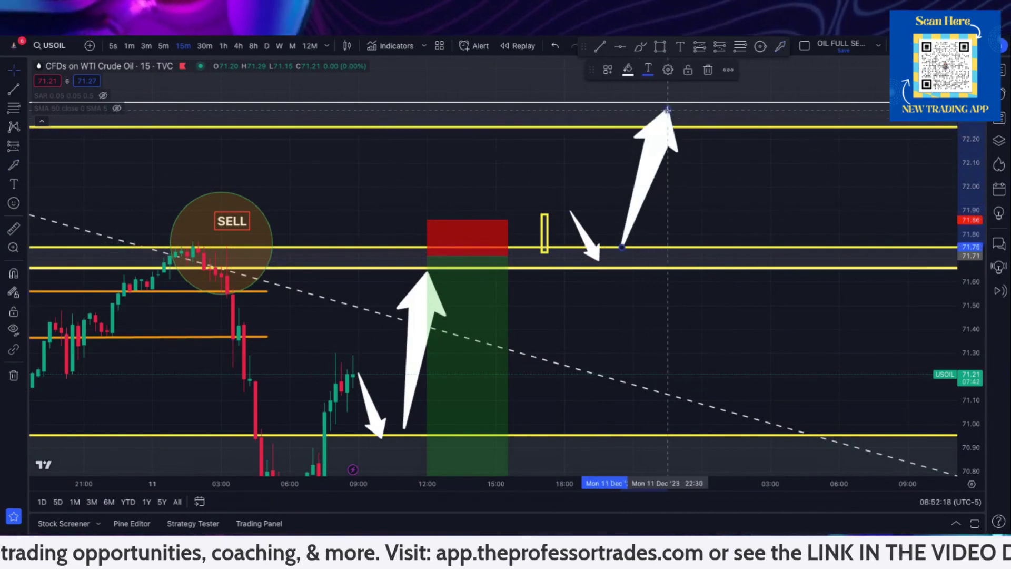
Place a long position beside the new rising arrow, starting at 23:15, with entry 71.66, stop 71.51 and target 72.37
scroll(711, 216, "down", 3)
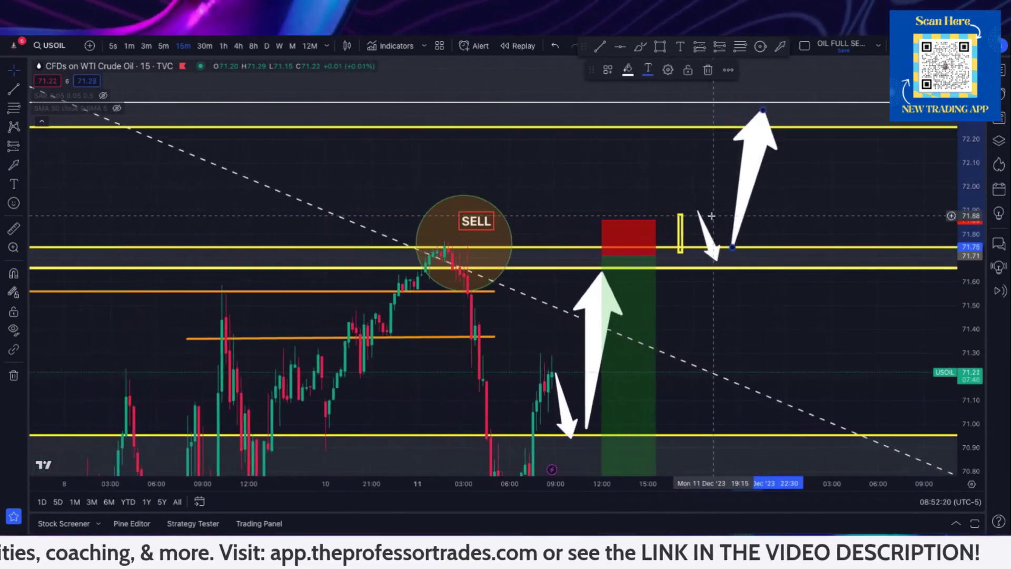
scroll(712, 216, "up", 3)
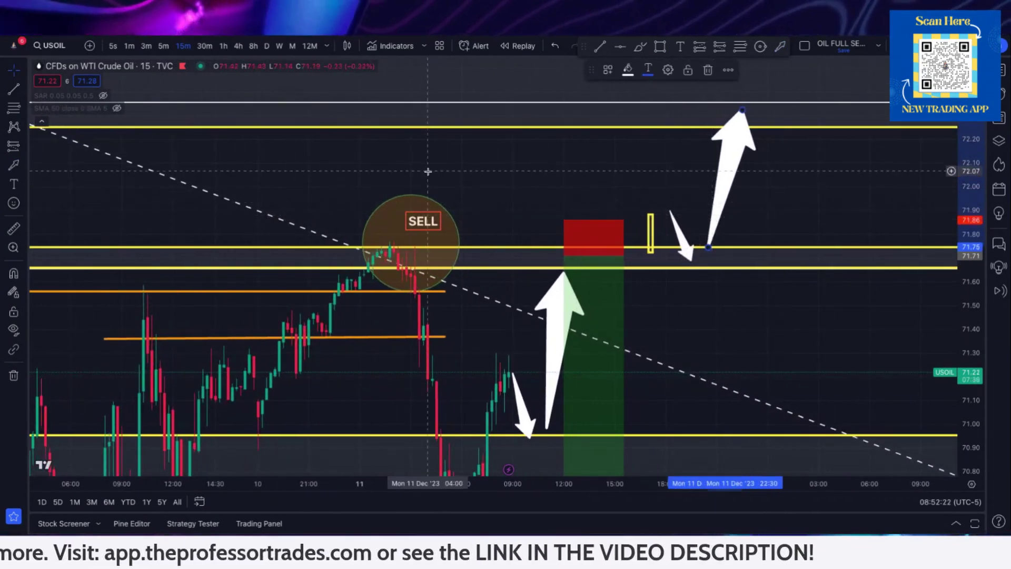
left_click(24, 146)
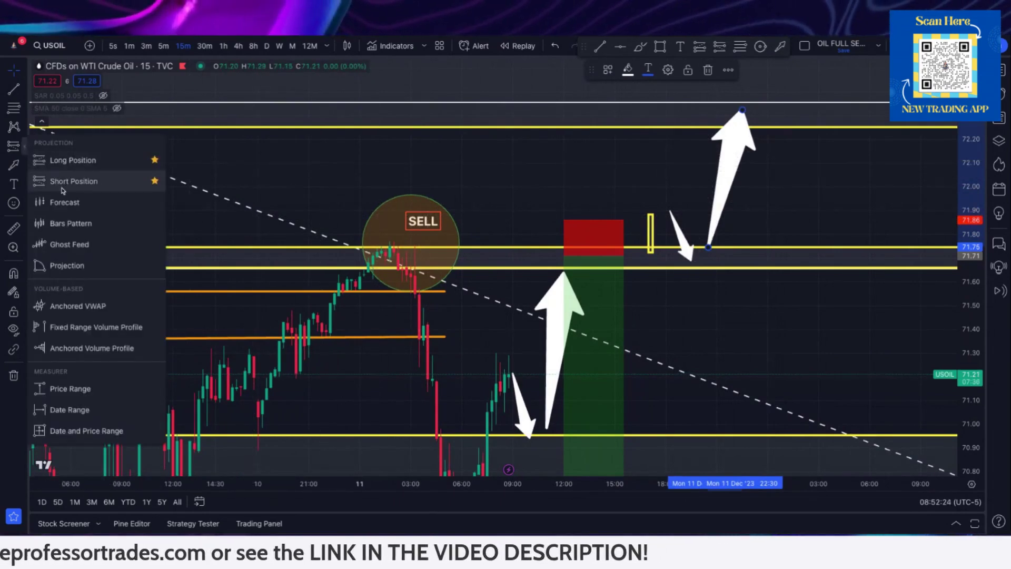
left_click(62, 164)
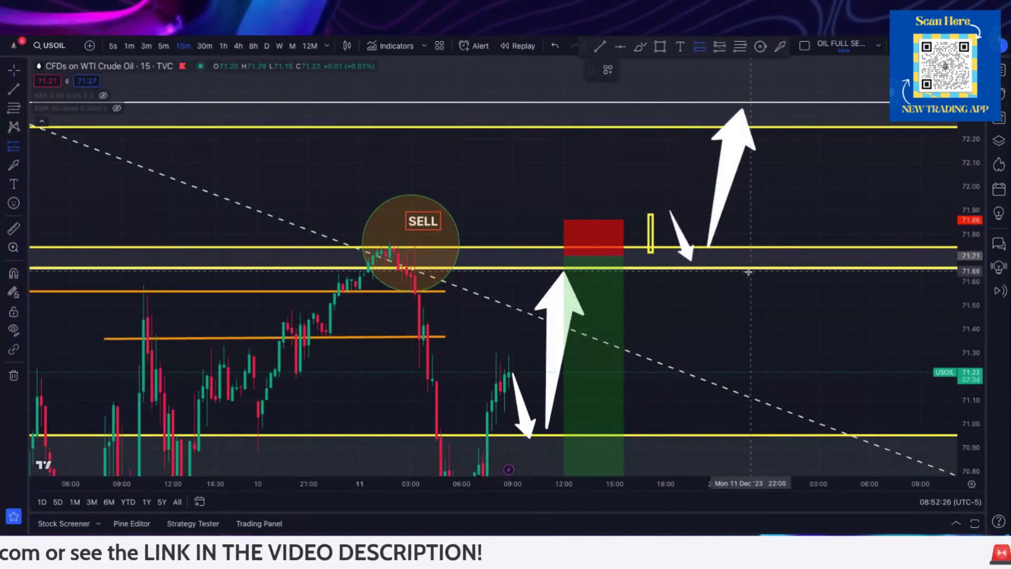
left_click(756, 268)
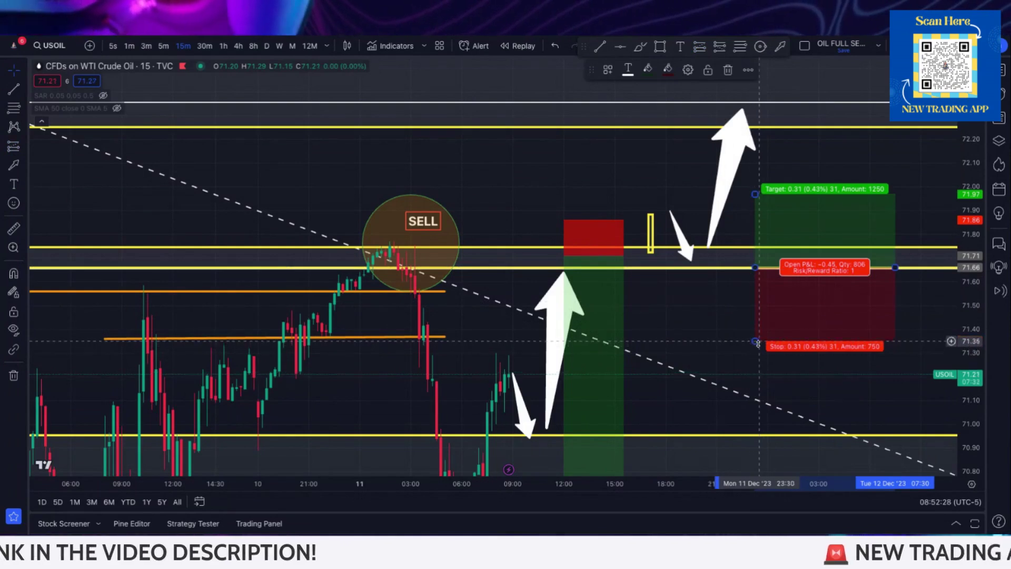
left_click_drag(749, 343, 755, 303)
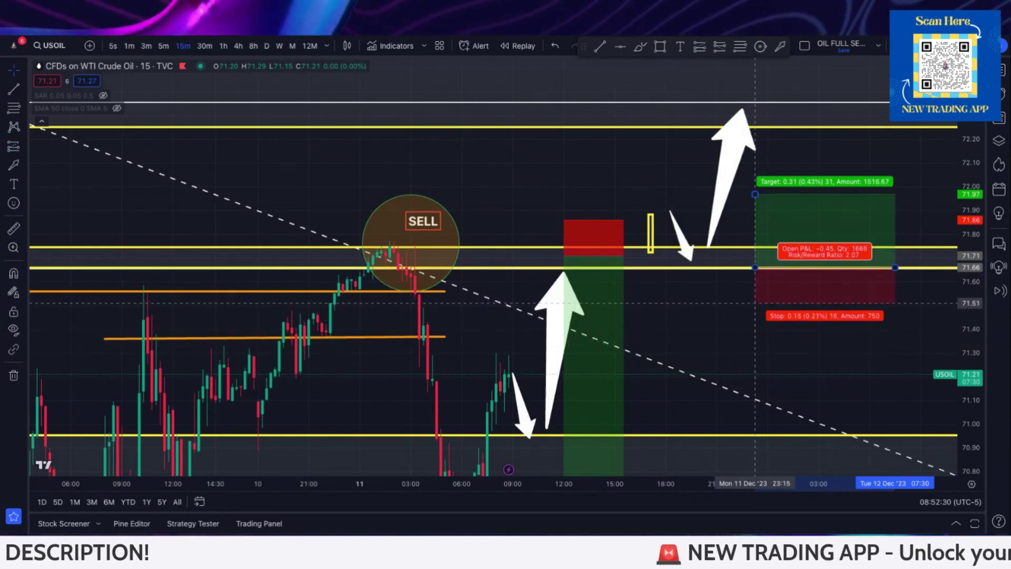
left_click_drag(754, 194, 756, 99)
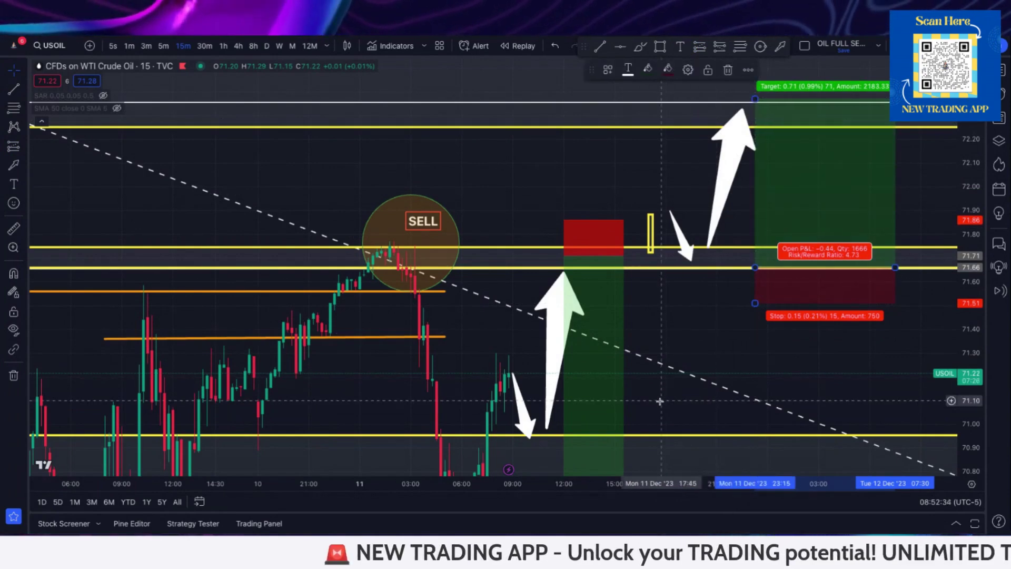
Draw a large horizontal arrow above the planned moves, pointing at the note about cashing out or protecting after 20 points
scroll(660, 402, "down", 3)
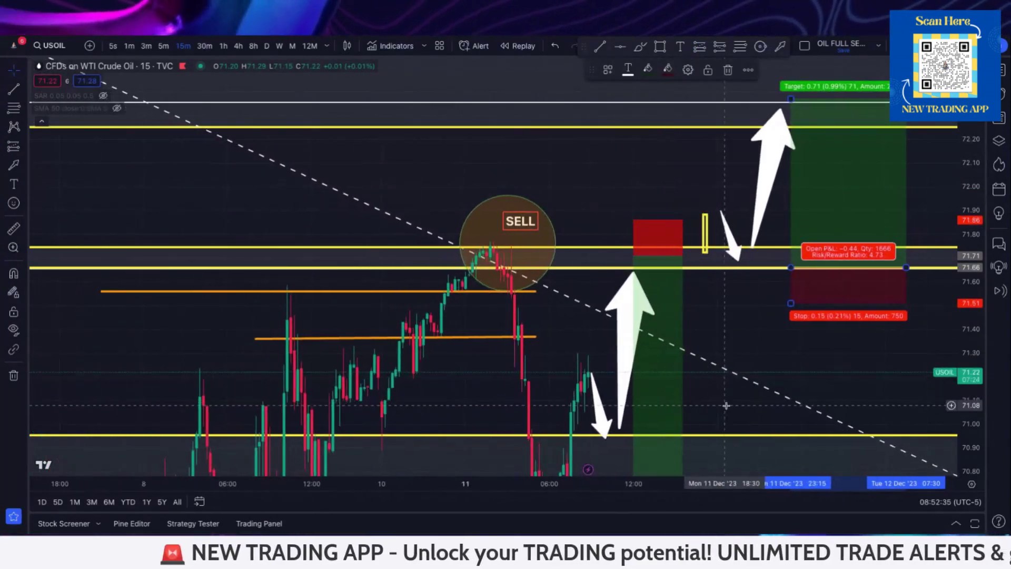
scroll(745, 405, "up", 4)
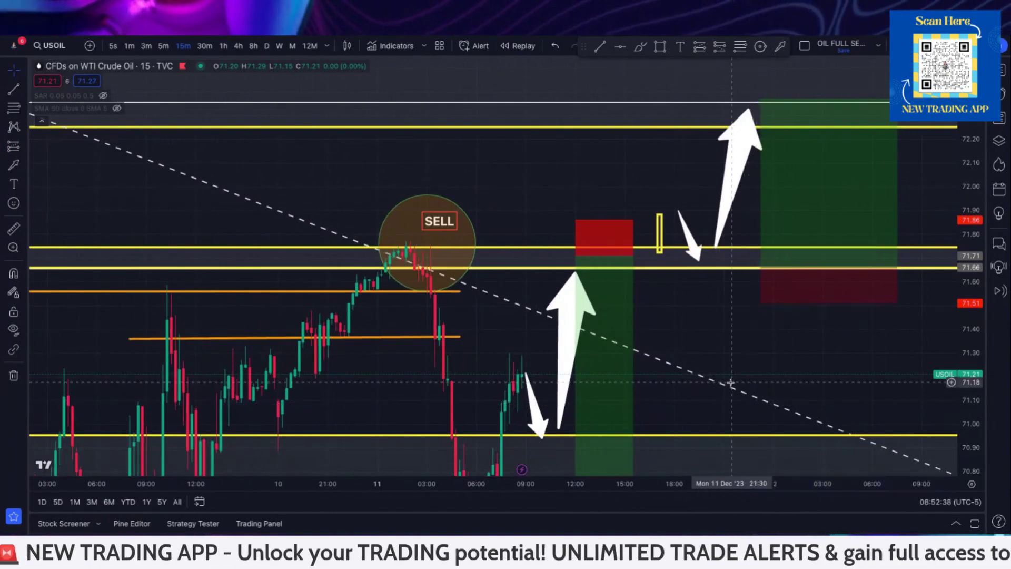
scroll(976, 153, "down", 3)
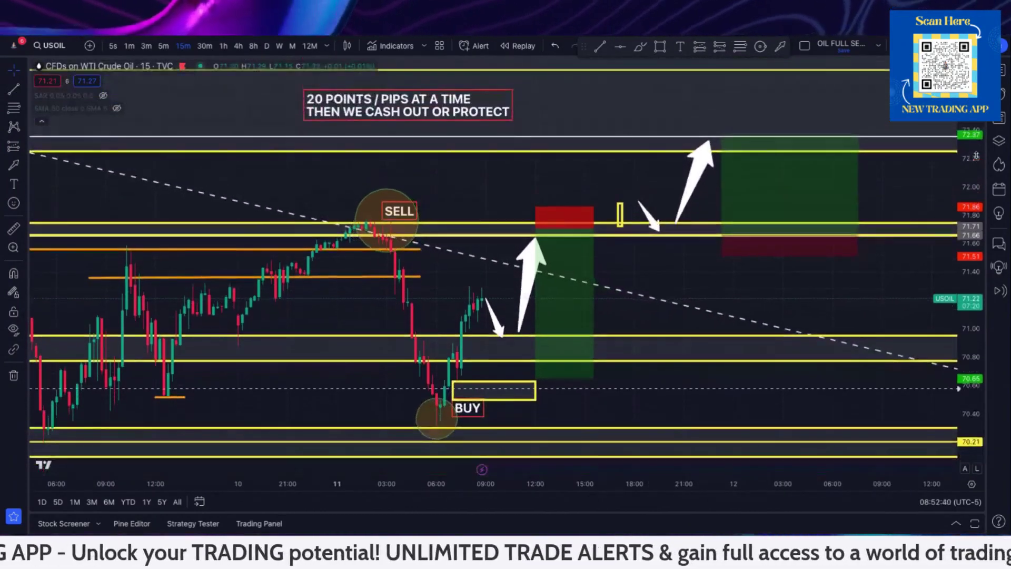
left_click_drag(863, 407, 914, 429)
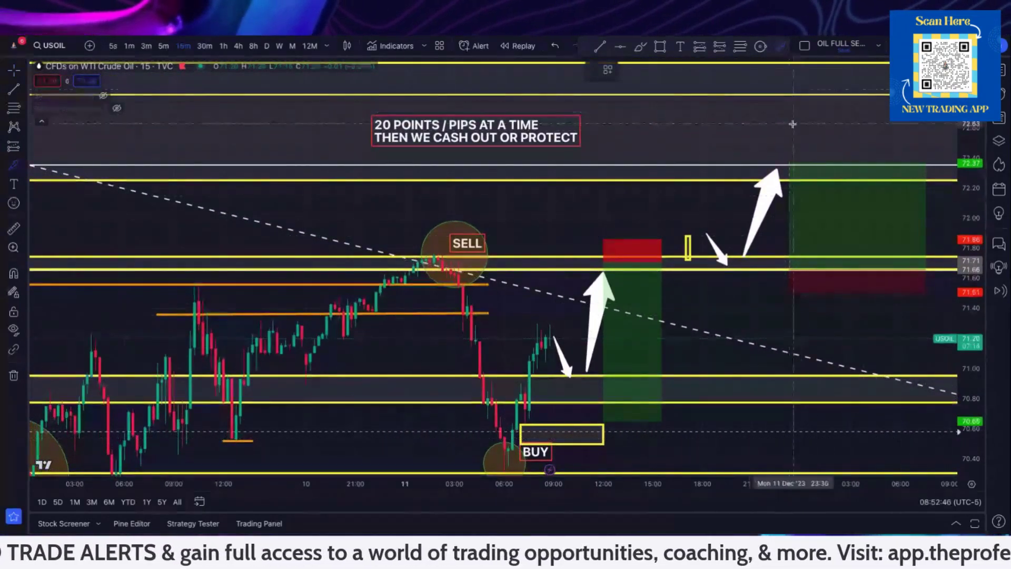
left_click_drag(760, 125, 603, 128)
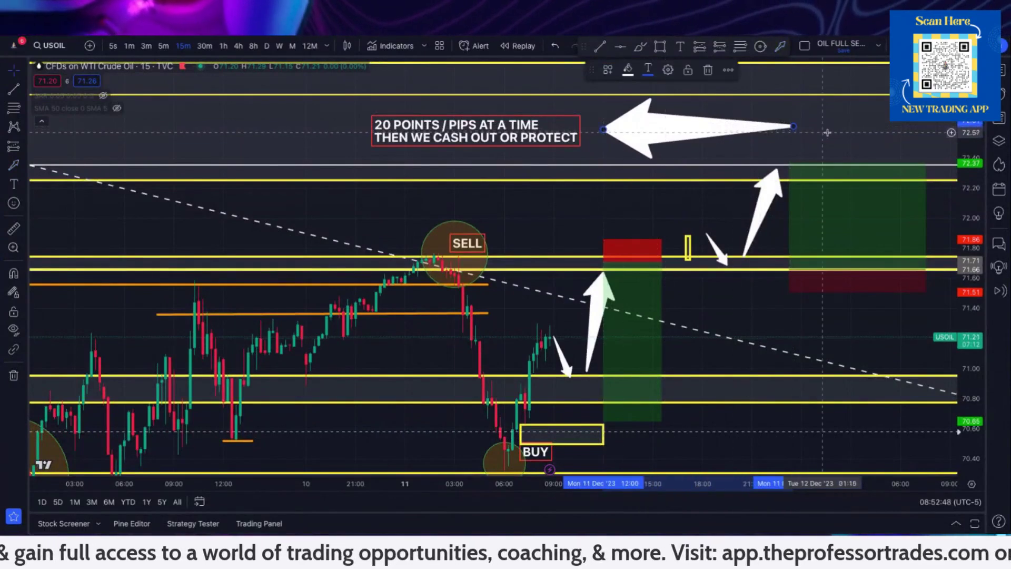
scroll(749, 364, "left", 5)
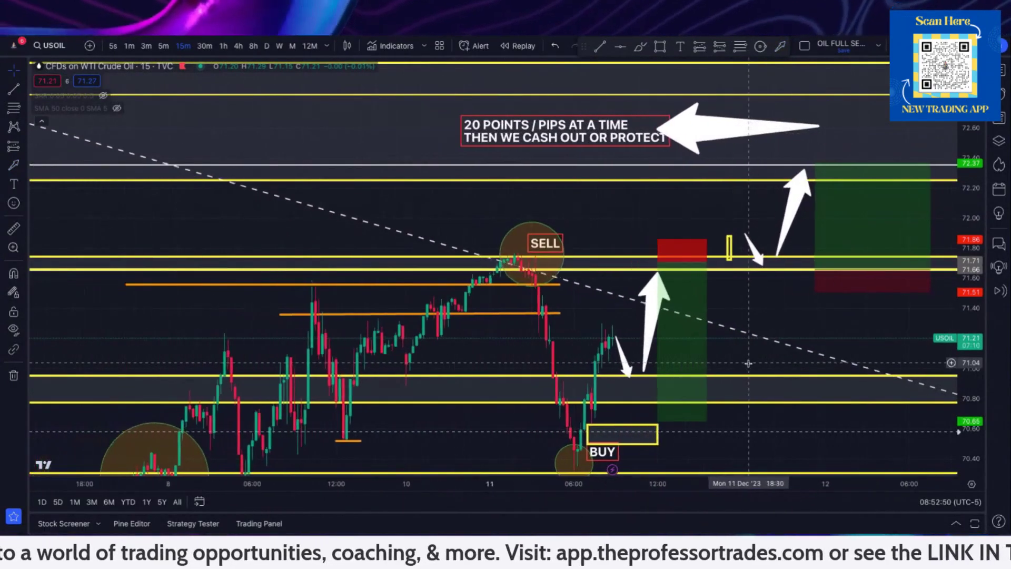
scroll(749, 363, "up", 4)
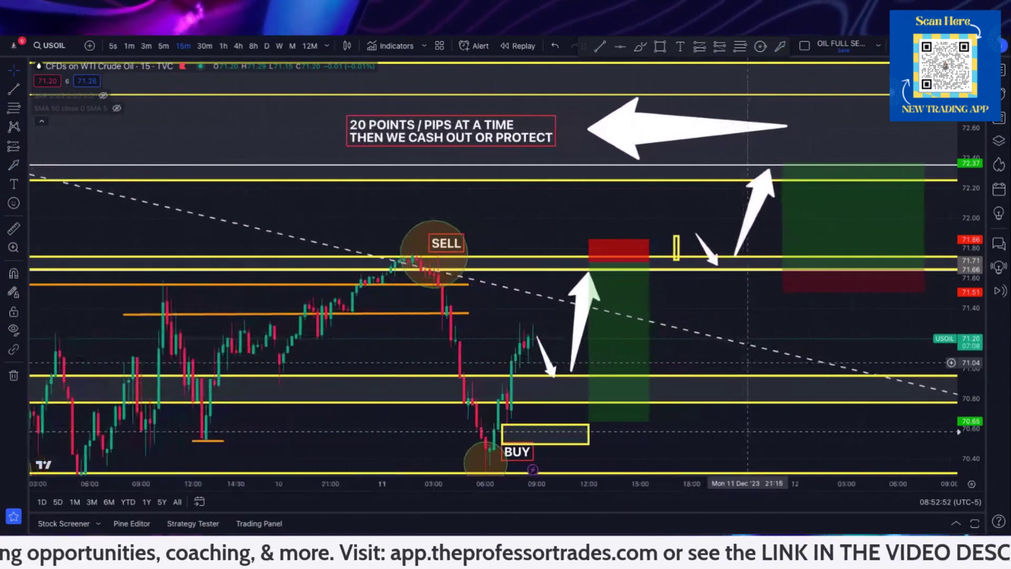
left_click_drag(705, 365, 713, 408)
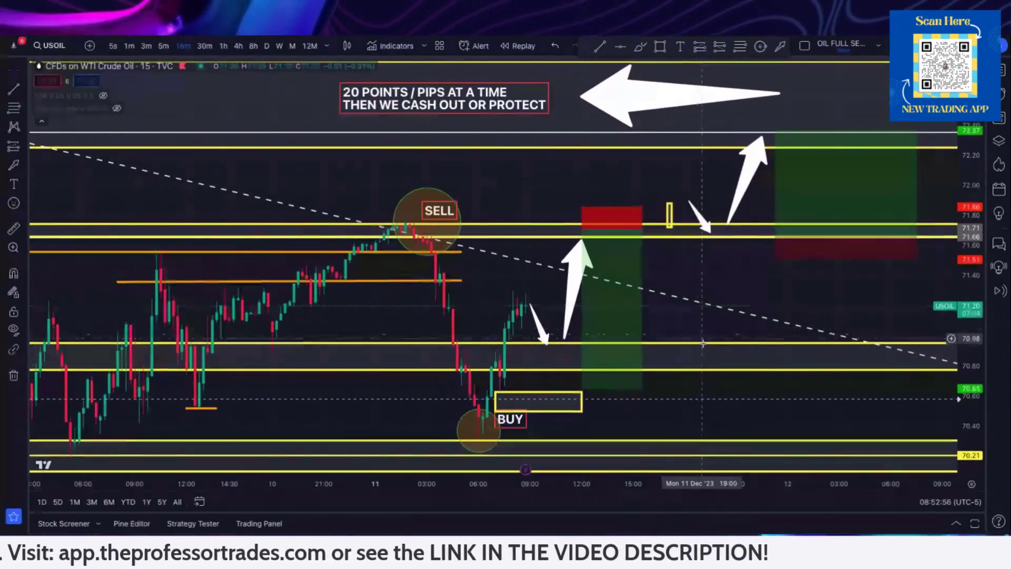